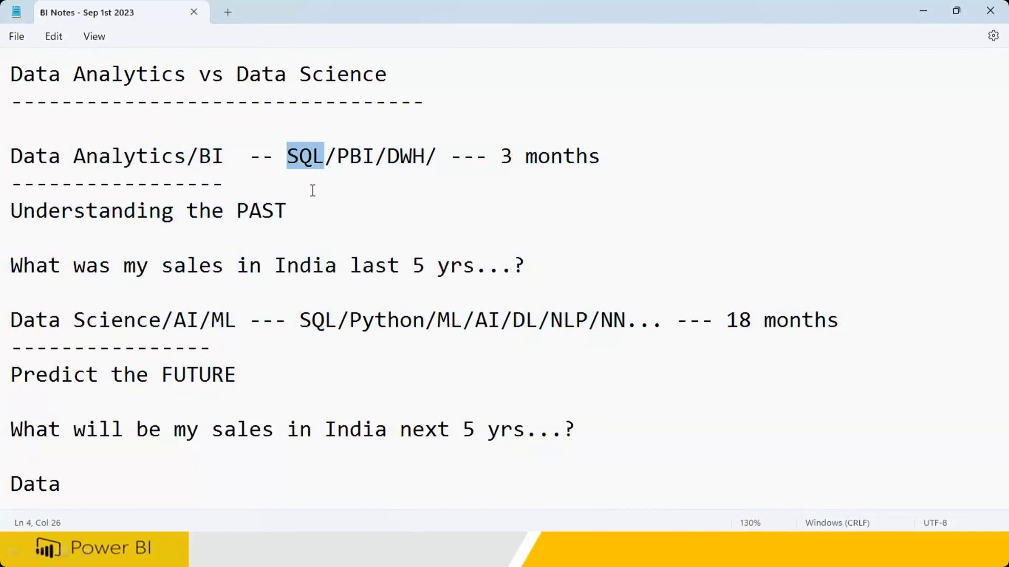
- Review the IT Industry notes on storing, retrieving and processing data, including the SQL/DBMS/RDBMS and programming technologies listed
scroll(280, 264, down, 2)
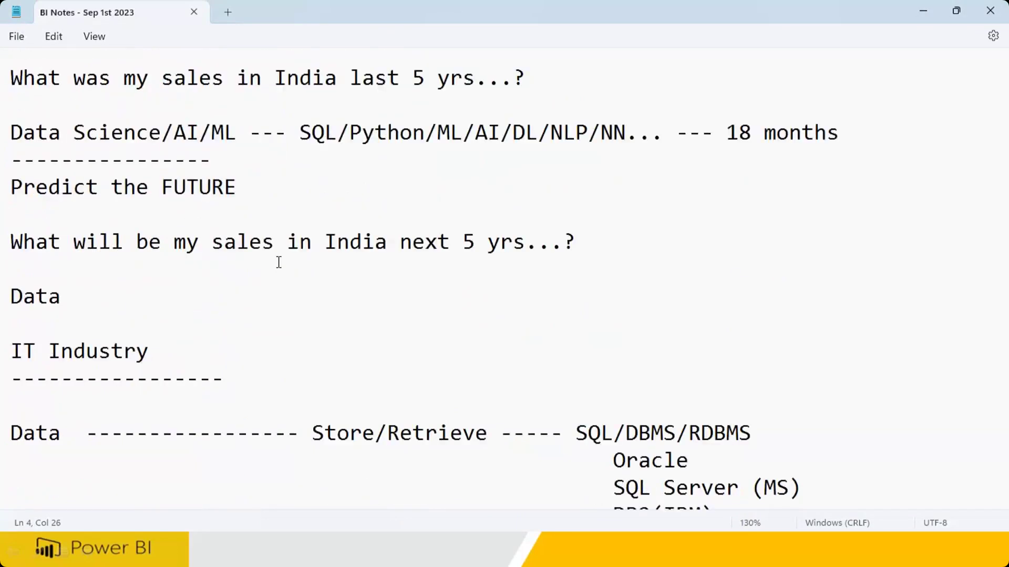
scroll(279, 262, down, 2)
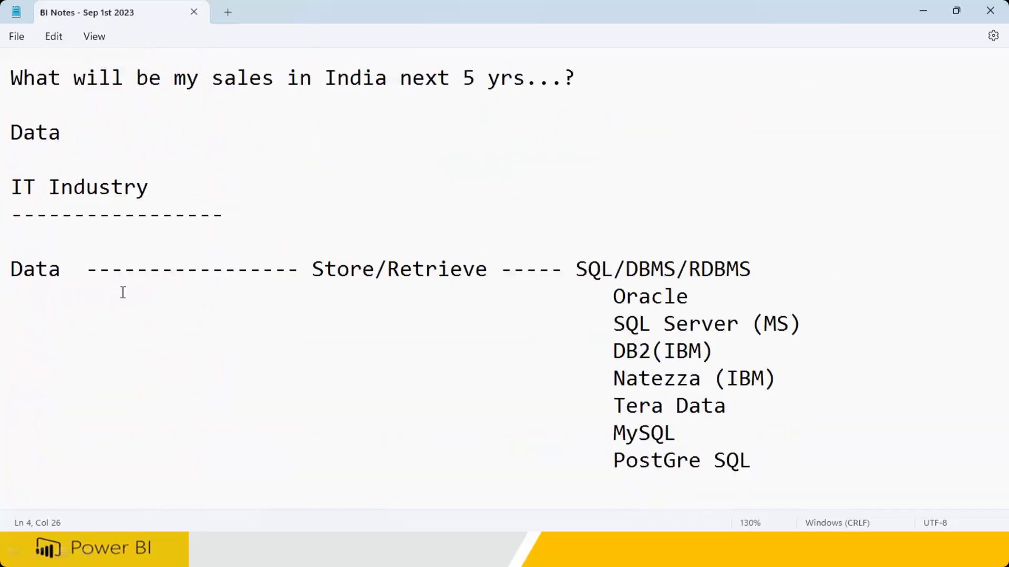
double_click(68, 274)
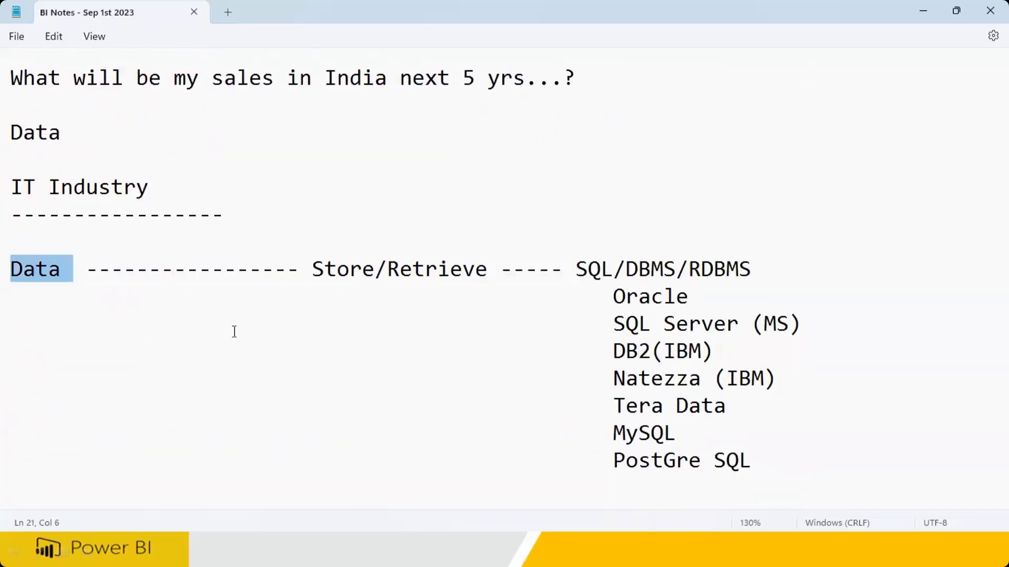
double_click(311, 271)
drag(399, 274, 489, 277)
drag(574, 270, 777, 270)
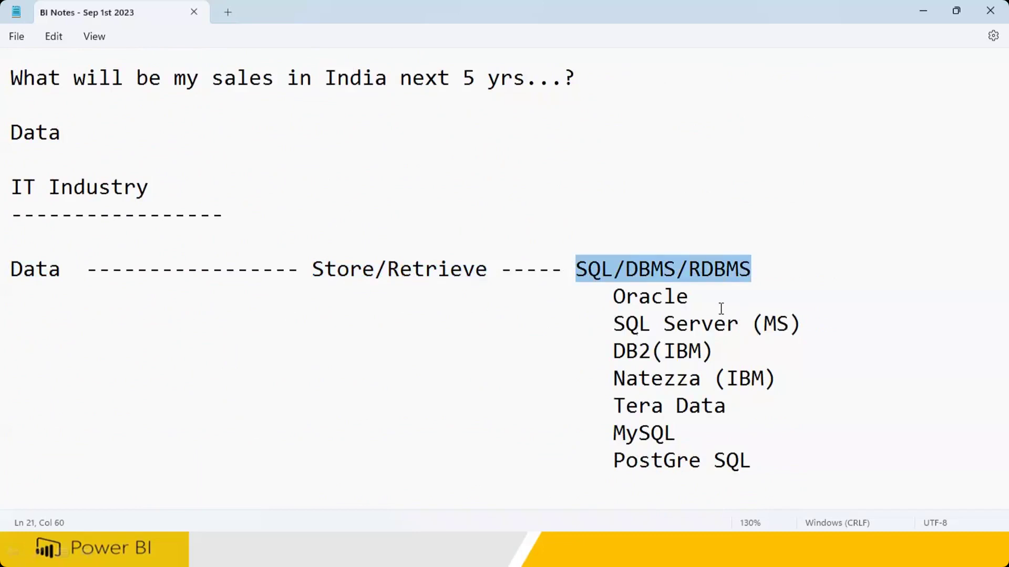
click(683, 278)
drag(575, 270, 771, 277)
drag(312, 269, 362, 270)
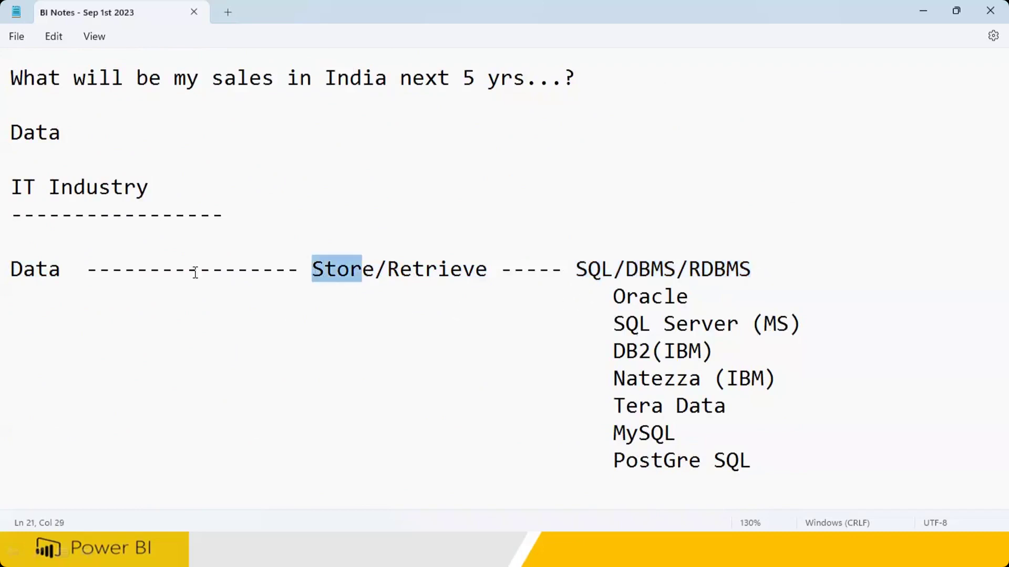
double_click(29, 192)
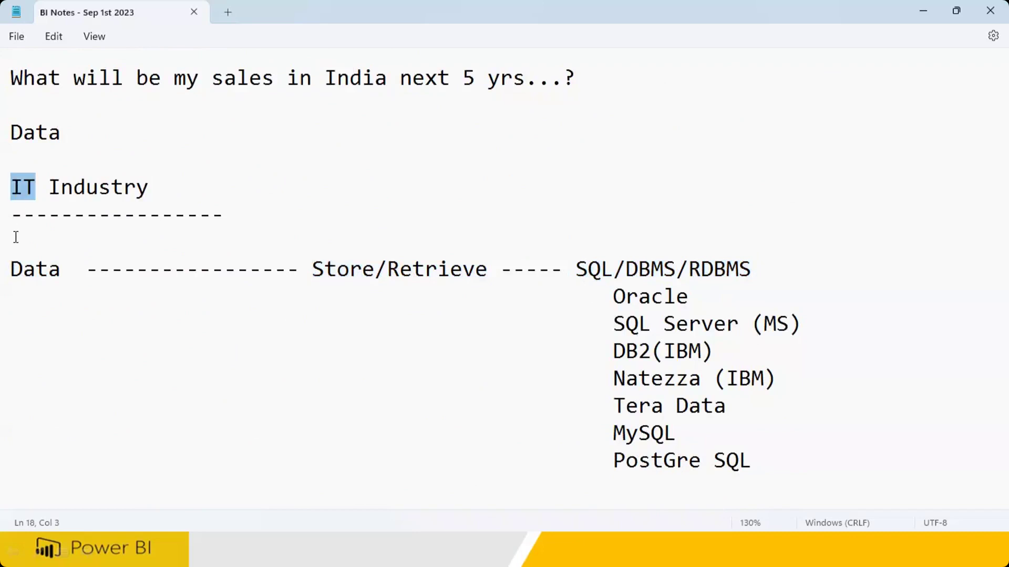
double_click(57, 271)
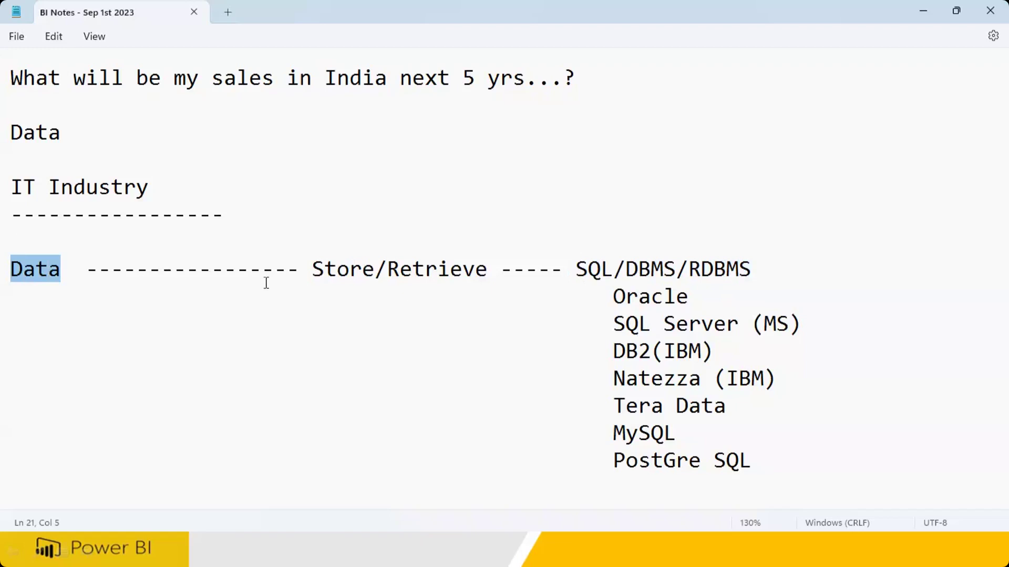
drag(299, 270, 494, 271)
drag(575, 271, 779, 272)
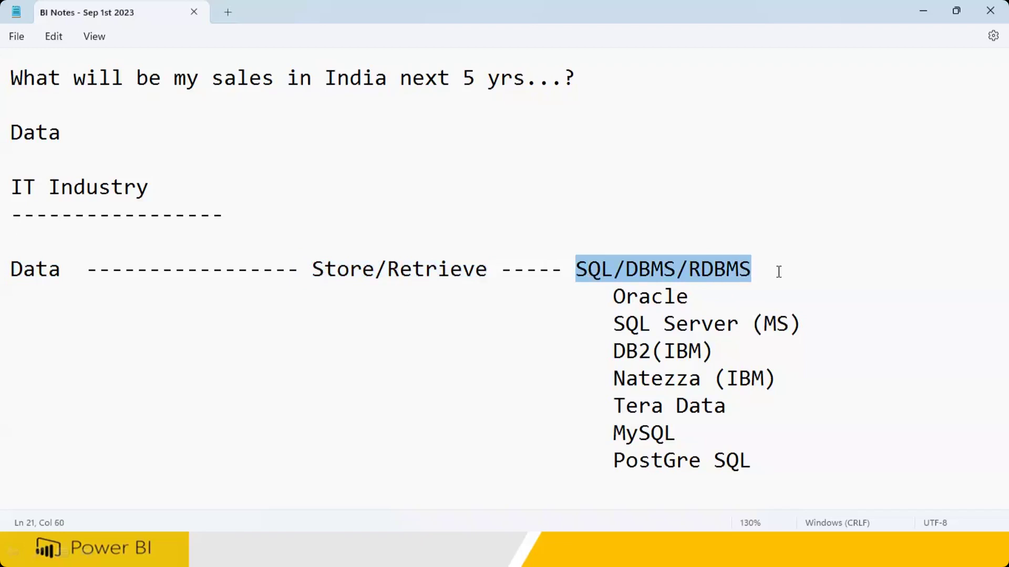
scroll(778, 272, down, 2)
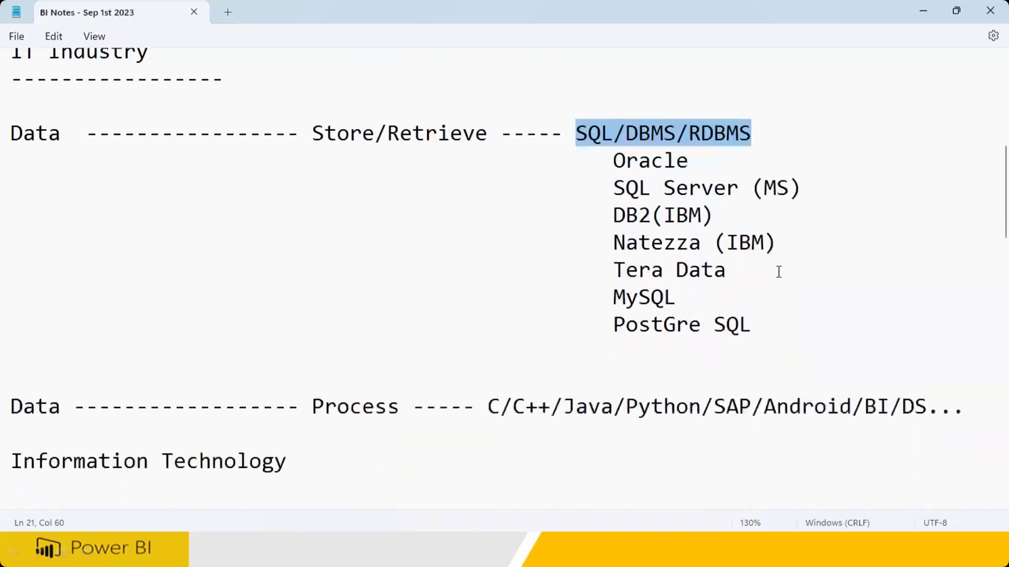
drag(311, 379, 839, 370)
scroll(666, 342, down, 2)
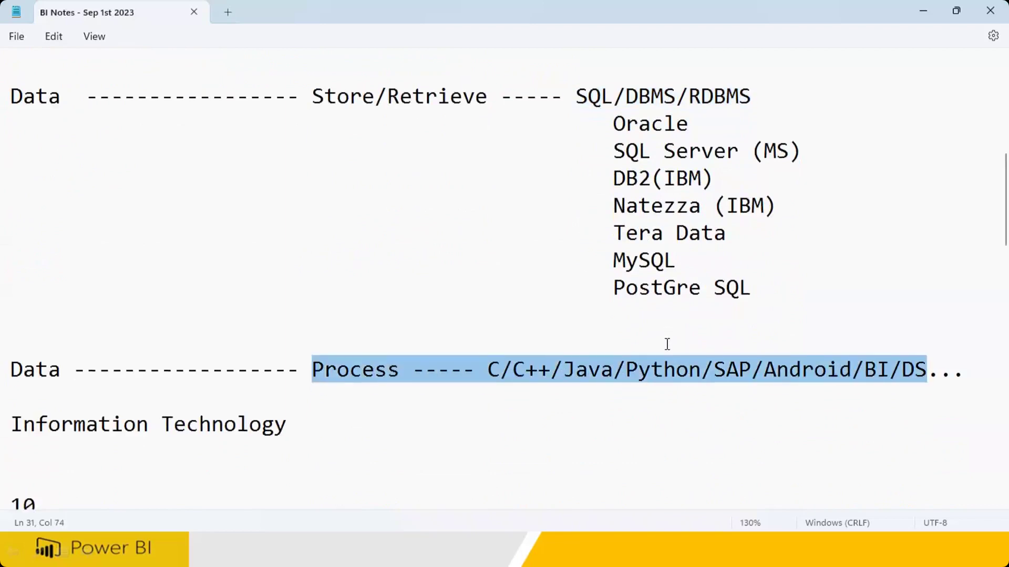
- Add the lines "Data ---- Currency Data/Fuel" and "Data ---- Everything today" in the blank area at the end of the notes
scroll(667, 344, down, 11)
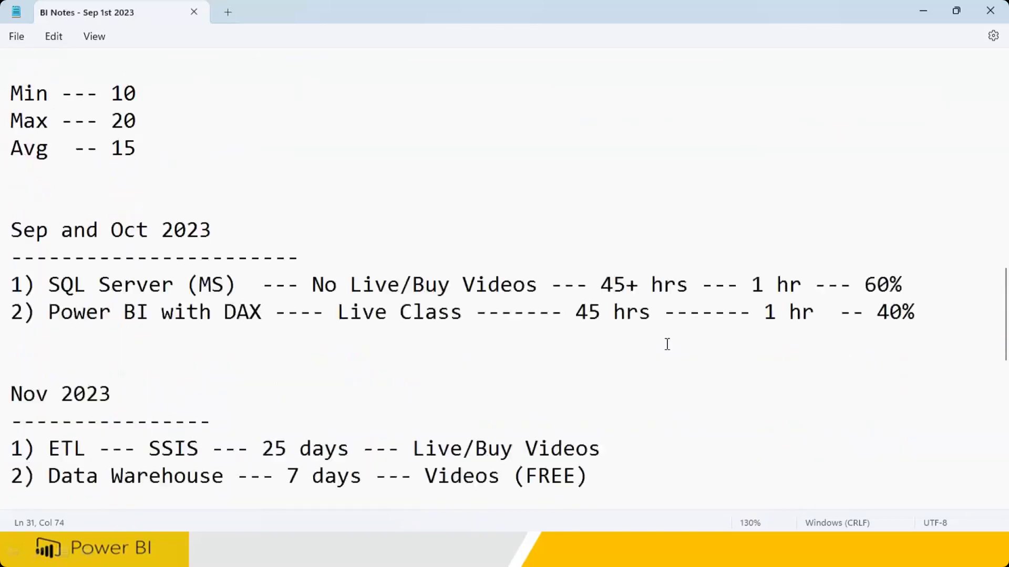
scroll(667, 344, down, 4)
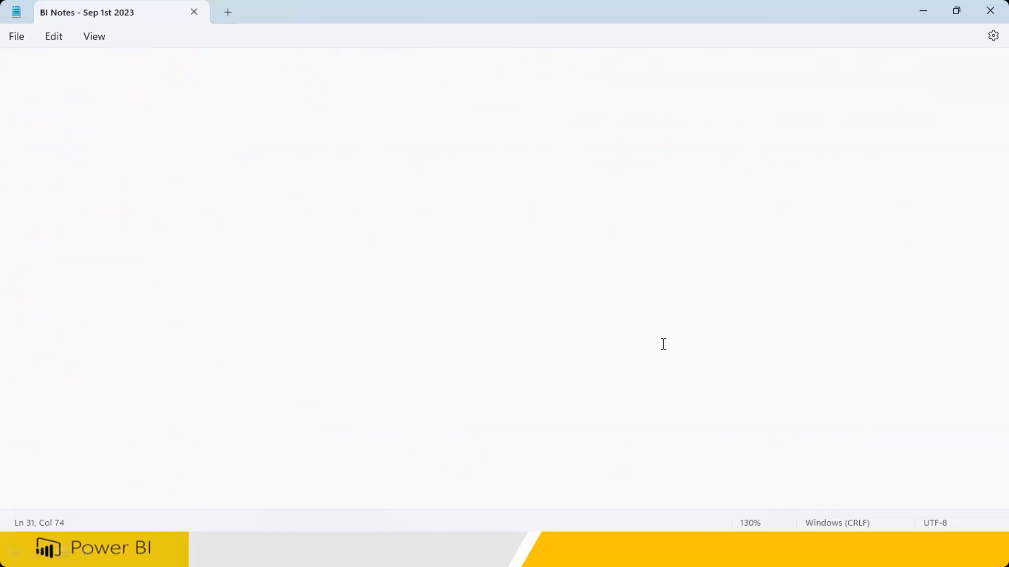
click(34, 91)
text(Data ----)
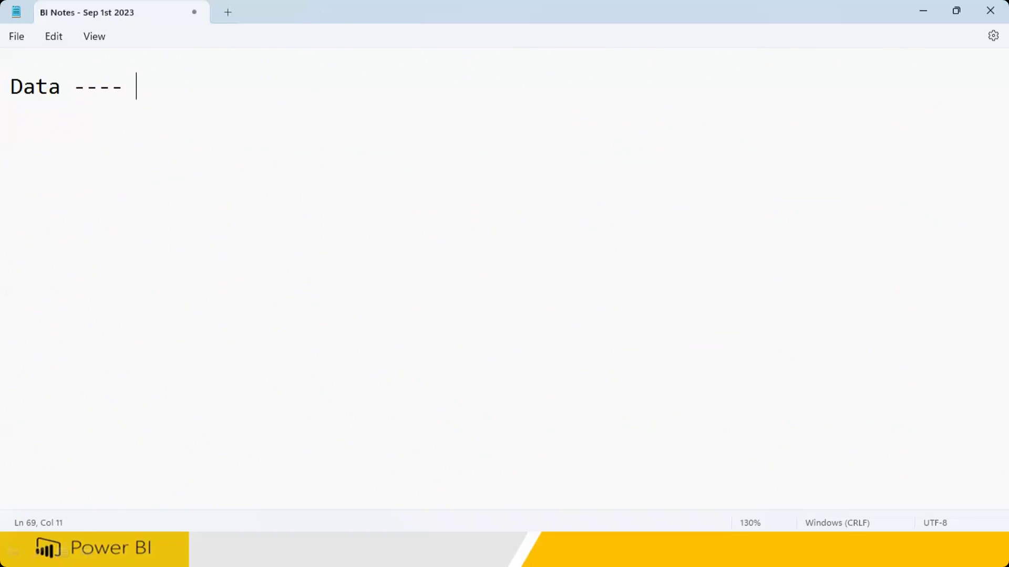
text(Currency Data)
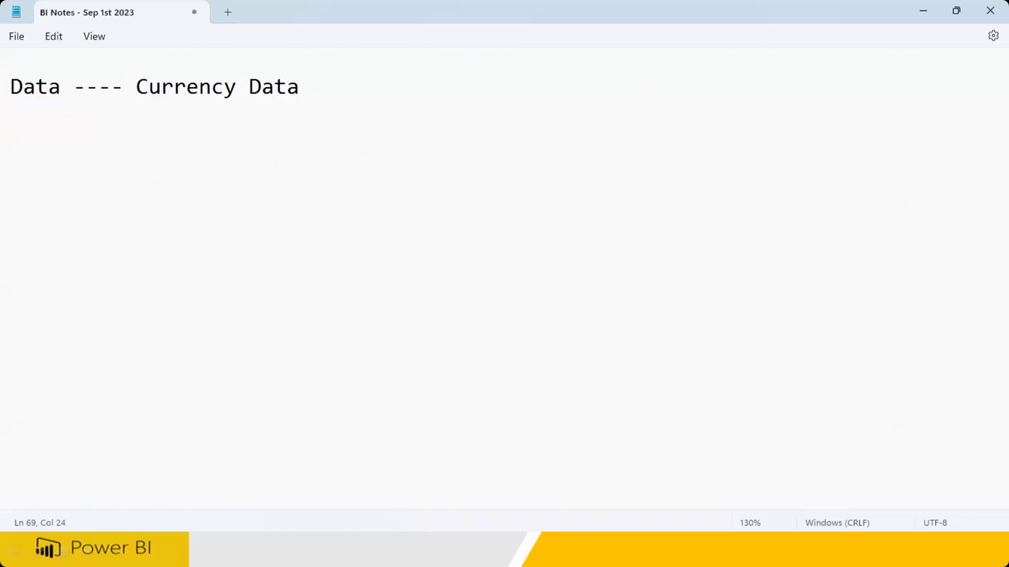
text(/Fuel)
click(367, 86)
key(Return)
text(Data ---- Everything today)
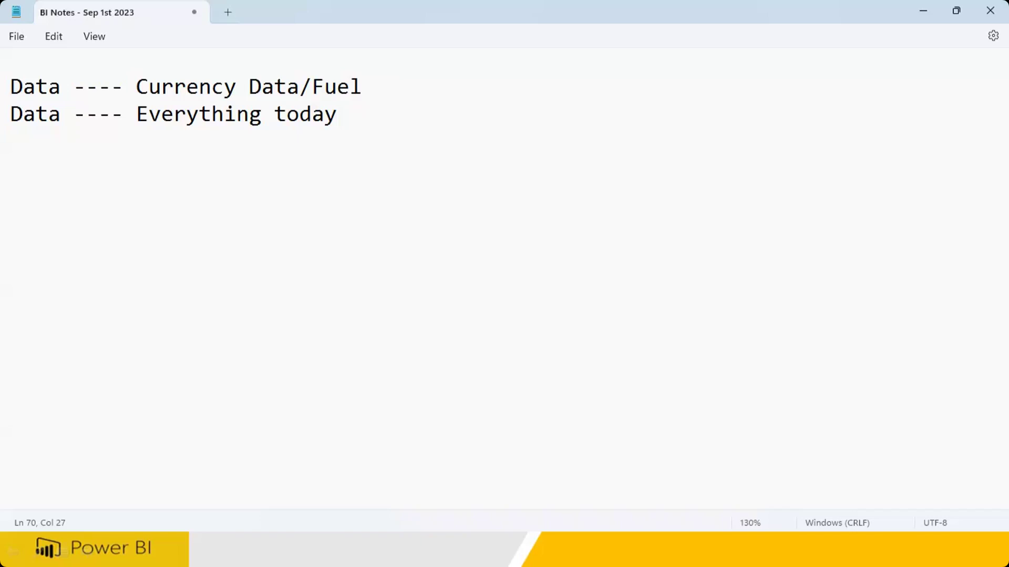
- Add a "Size" heading below a blank line and enlarge the text display to 150%
key(Return)
key(Return)
text(Size)
scroll(290, 178, up, 2)
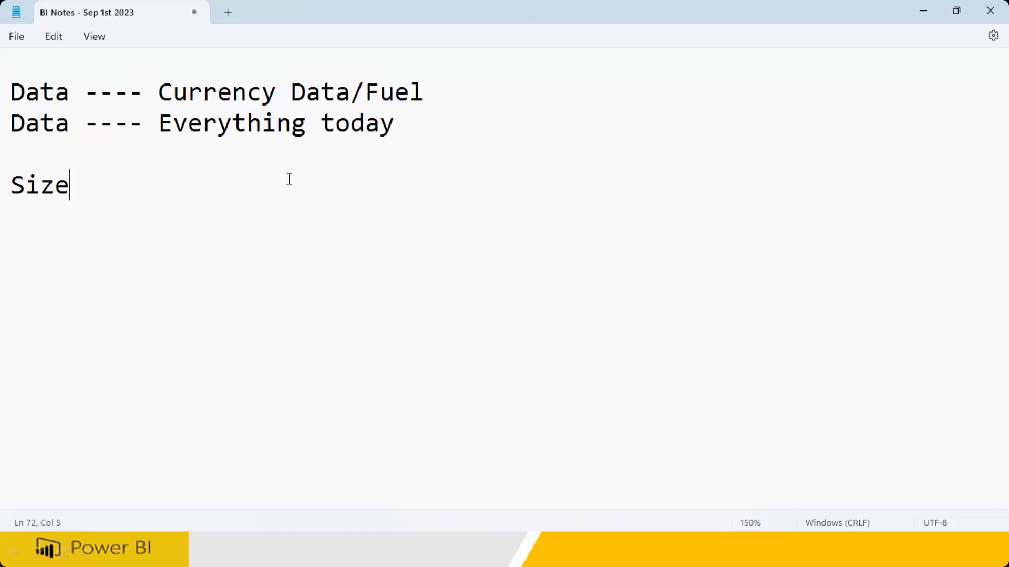
- Below the Size heading, leave a blank line and write "Data -- MB (1000s) --- Excel (Store"
key(Return)
key(Return)
text(Data -- MB)
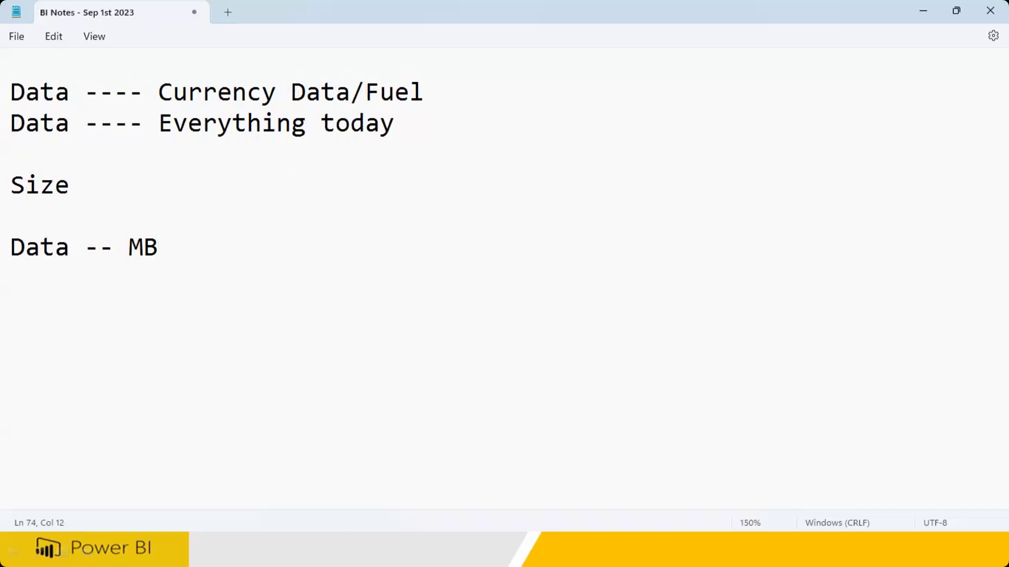
text( (1000s)
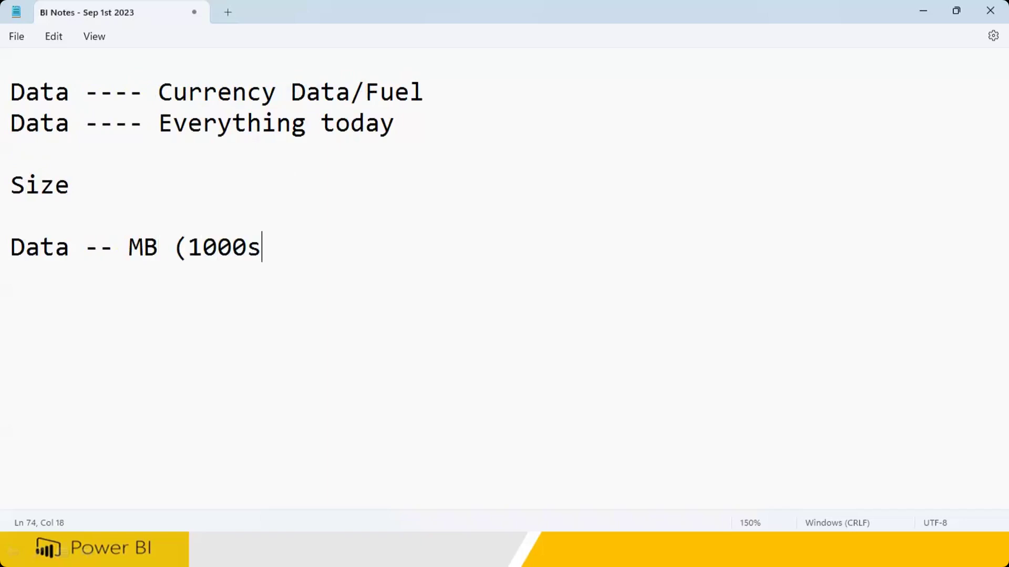
text() ---)
click(391, 252)
text(Ex)
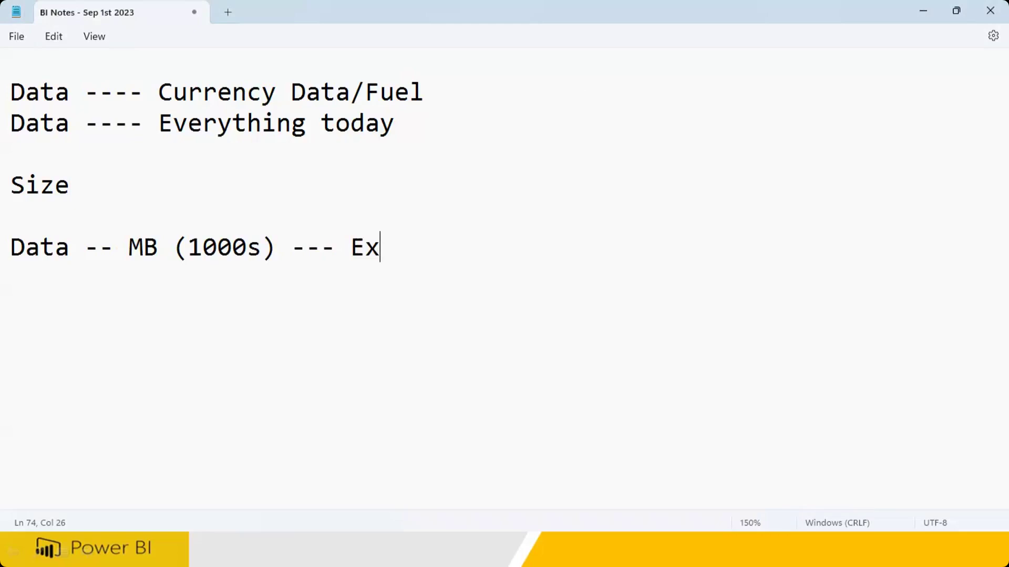
text(cel )
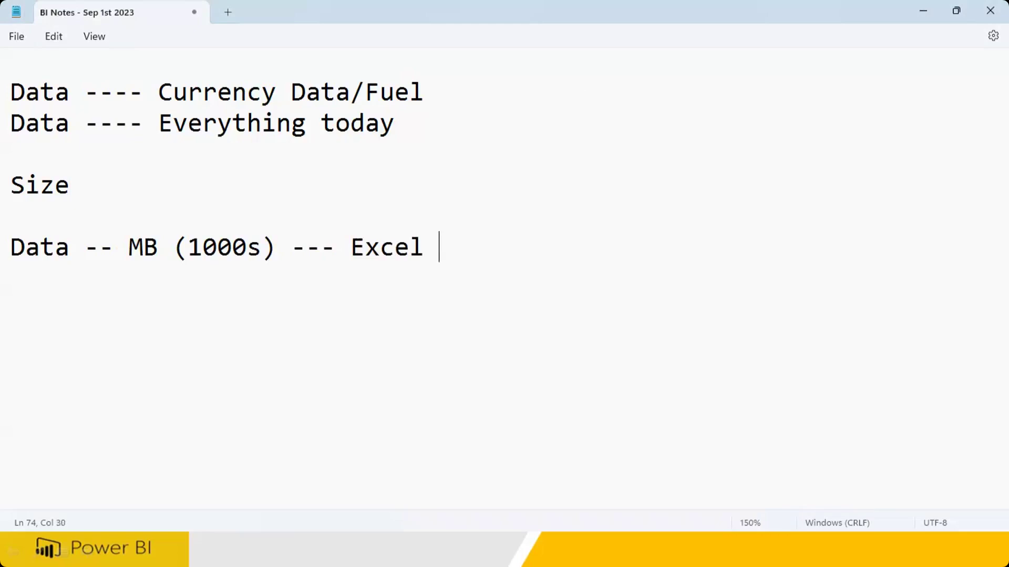
text((Store)
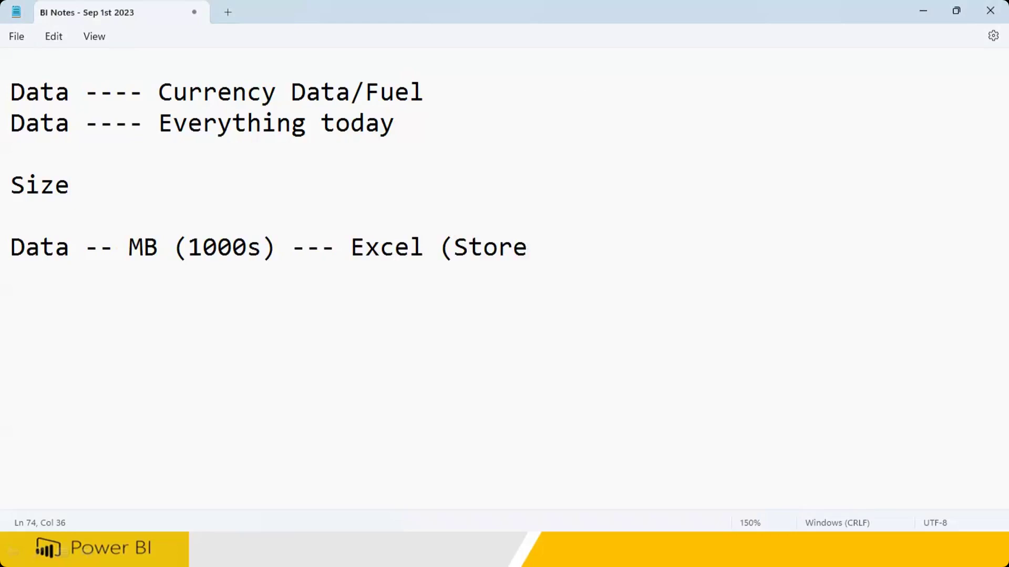
- Switch to File Explorer and open the Students Enquiry workbook from the New PPTs folder in Excel
key(super)
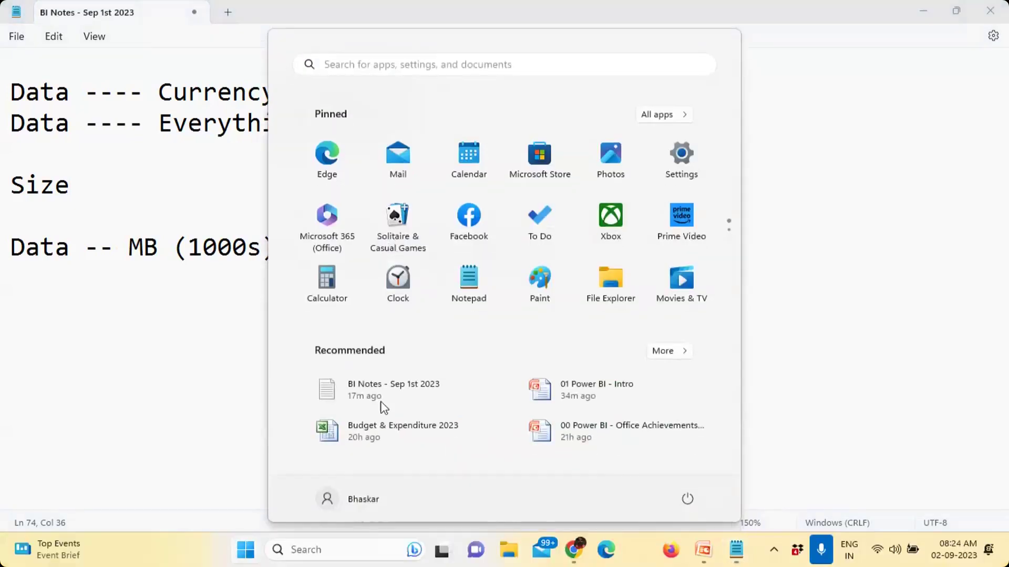
click(512, 556)
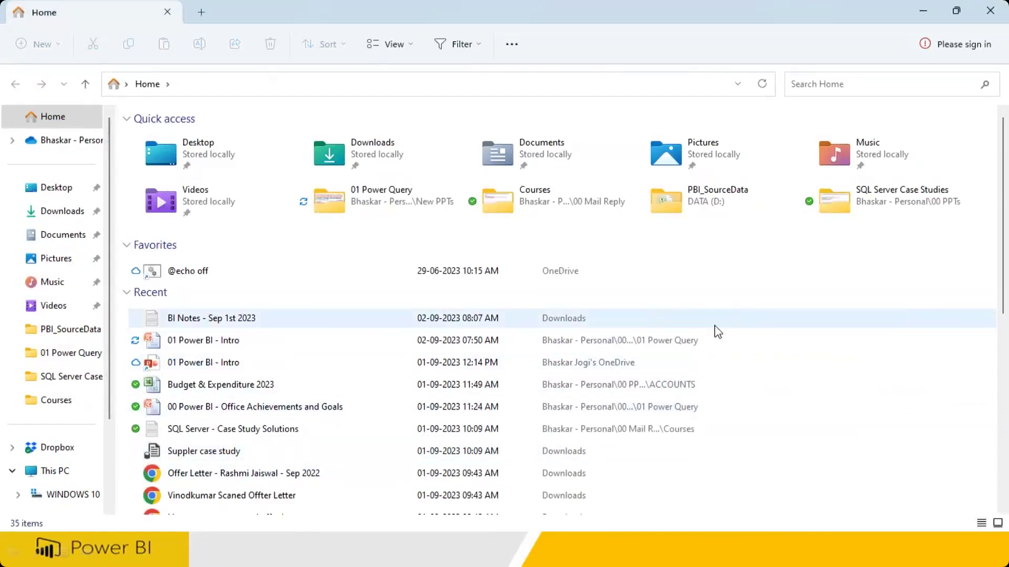
double_click(409, 206)
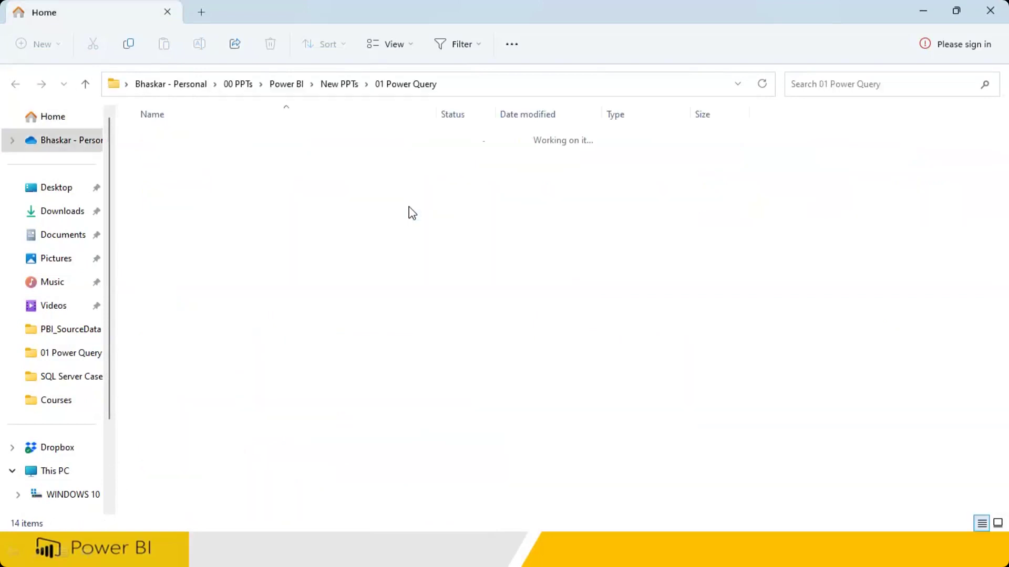
click(85, 84)
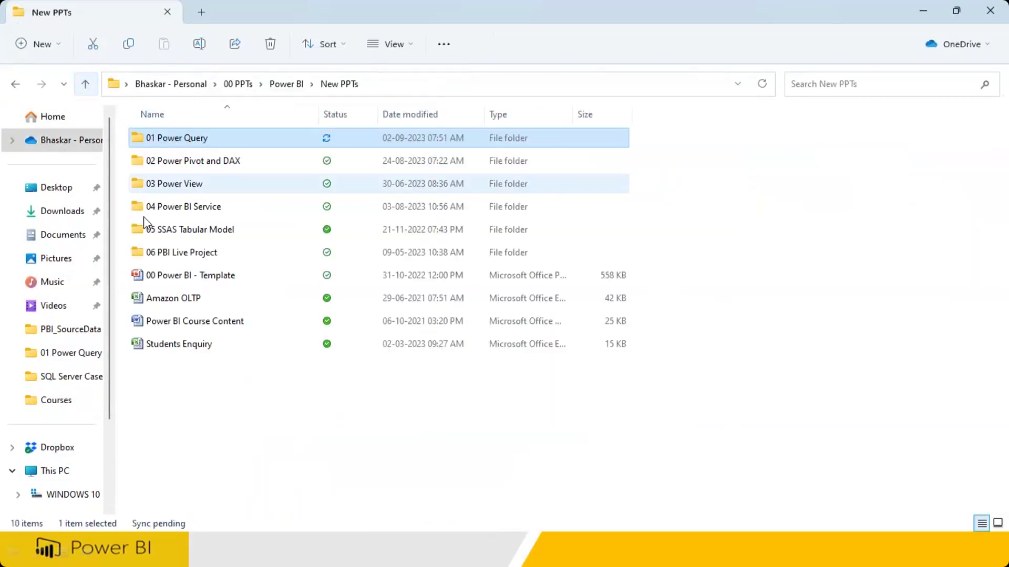
click(199, 347)
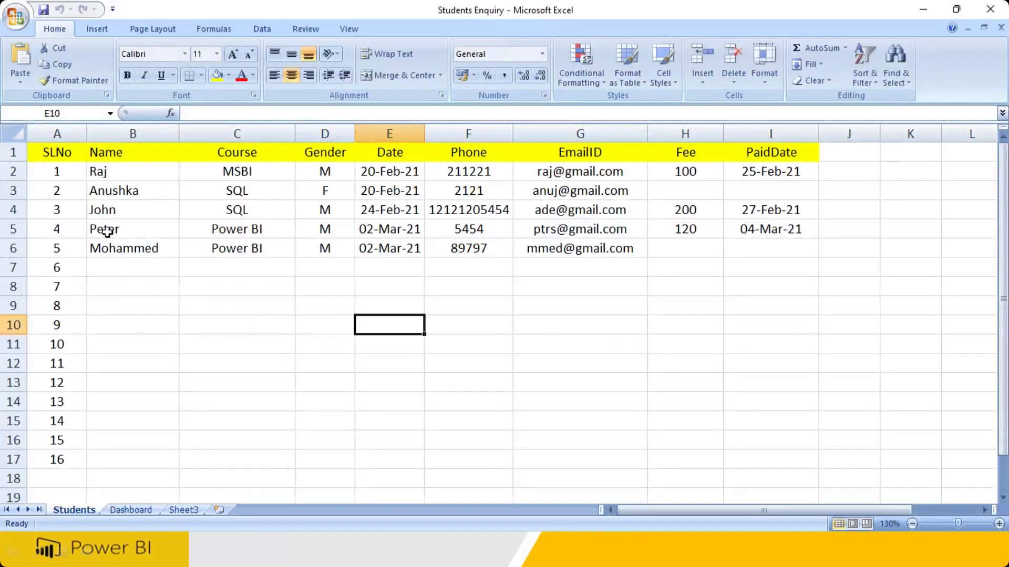
- Examine the Students sheet column by column, from SLNo, Name and Course through to Fee and PaidDate
drag(67, 167, 61, 459)
drag(147, 167, 147, 266)
drag(266, 169, 266, 277)
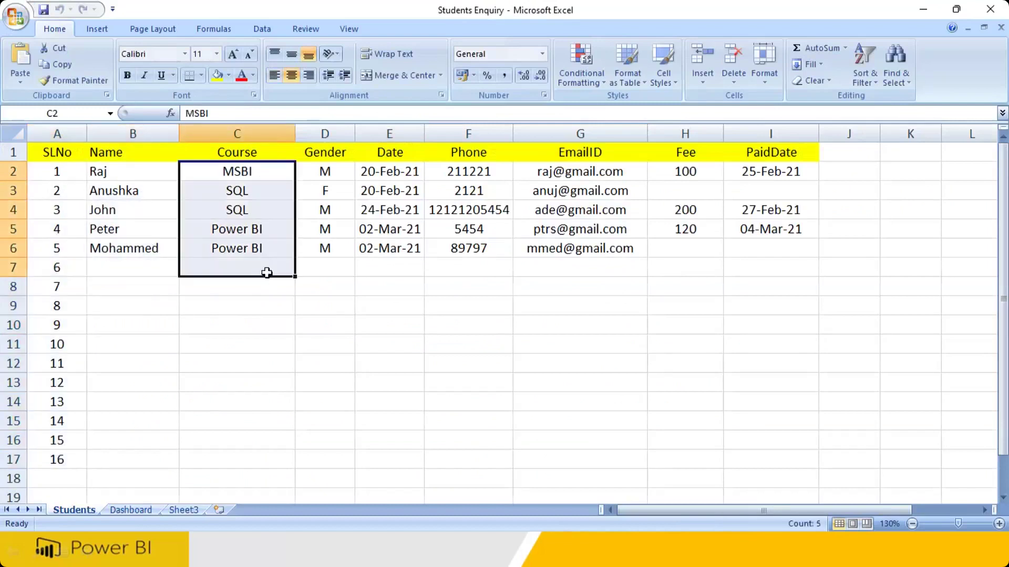
drag(331, 172, 342, 287)
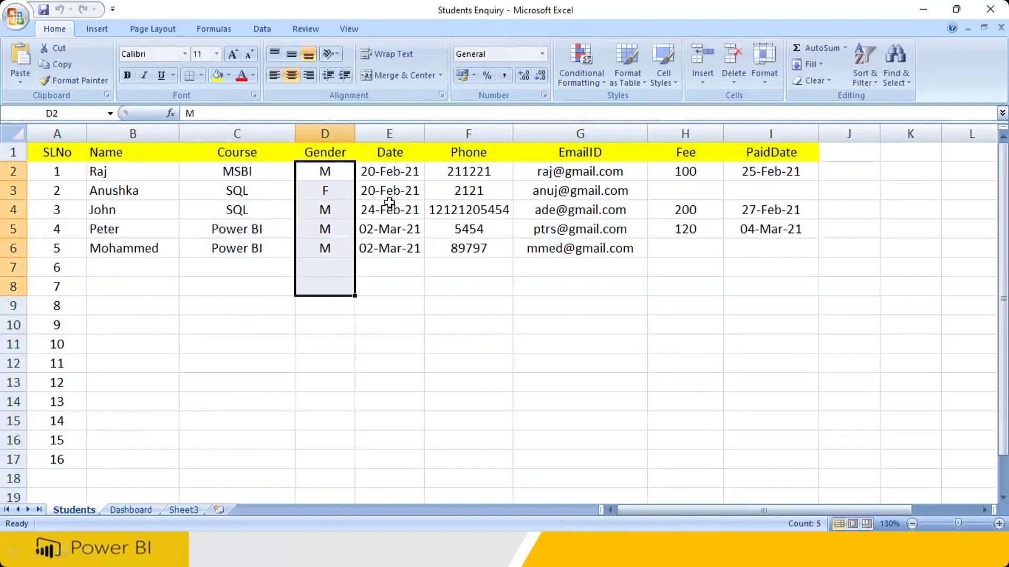
drag(404, 173, 402, 293)
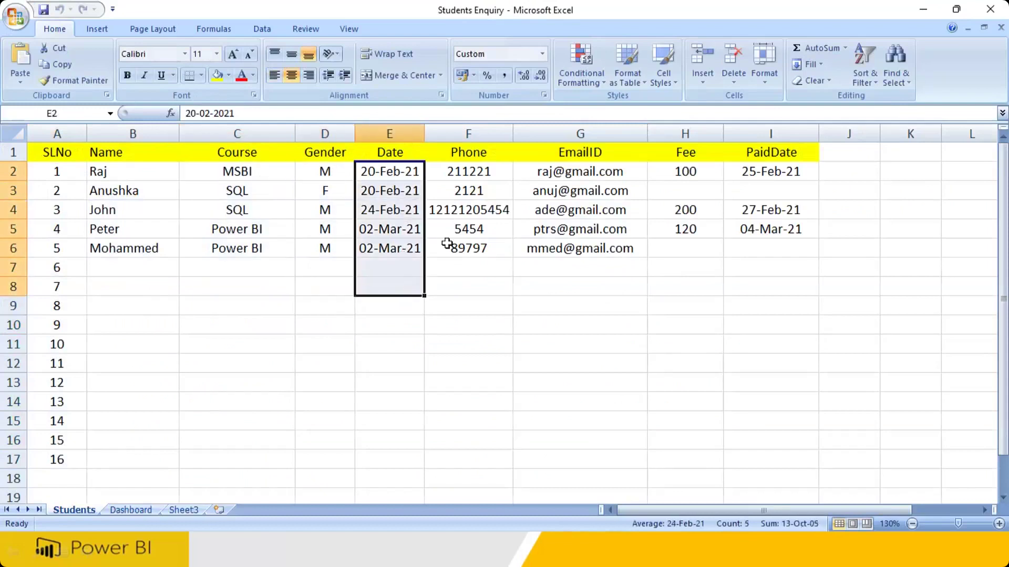
drag(478, 172, 499, 290)
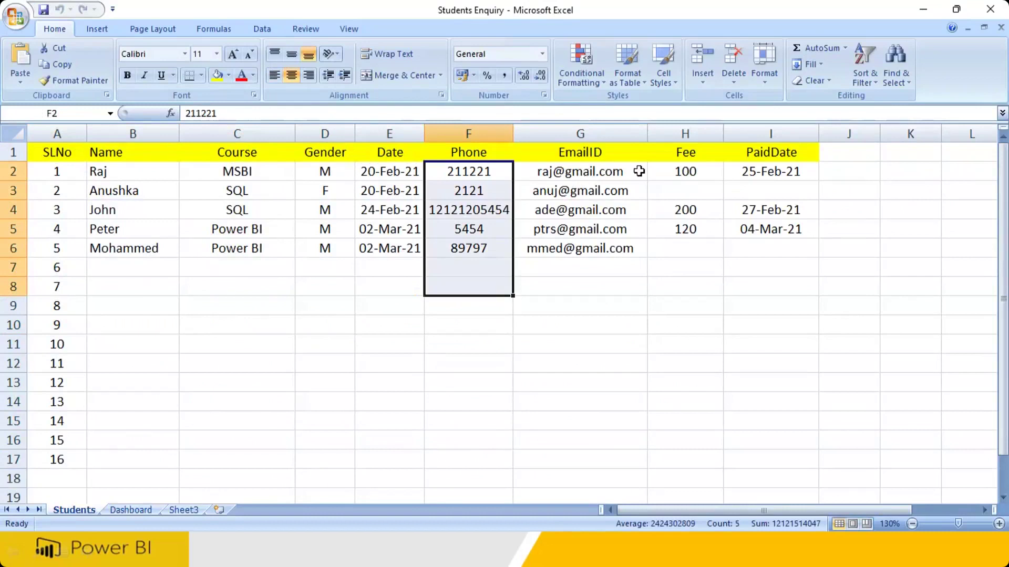
drag(639, 171, 637, 288)
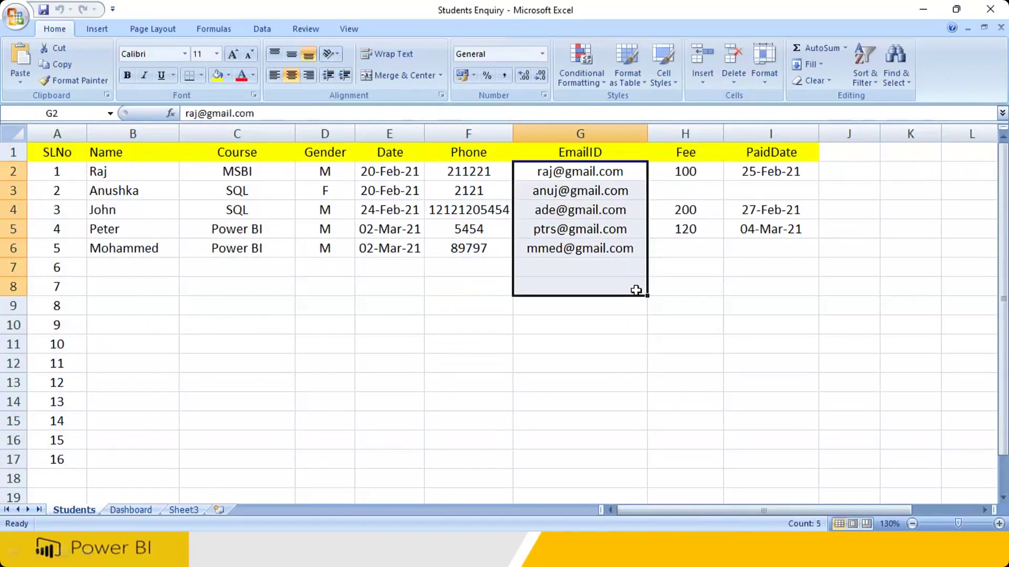
drag(695, 151, 692, 243)
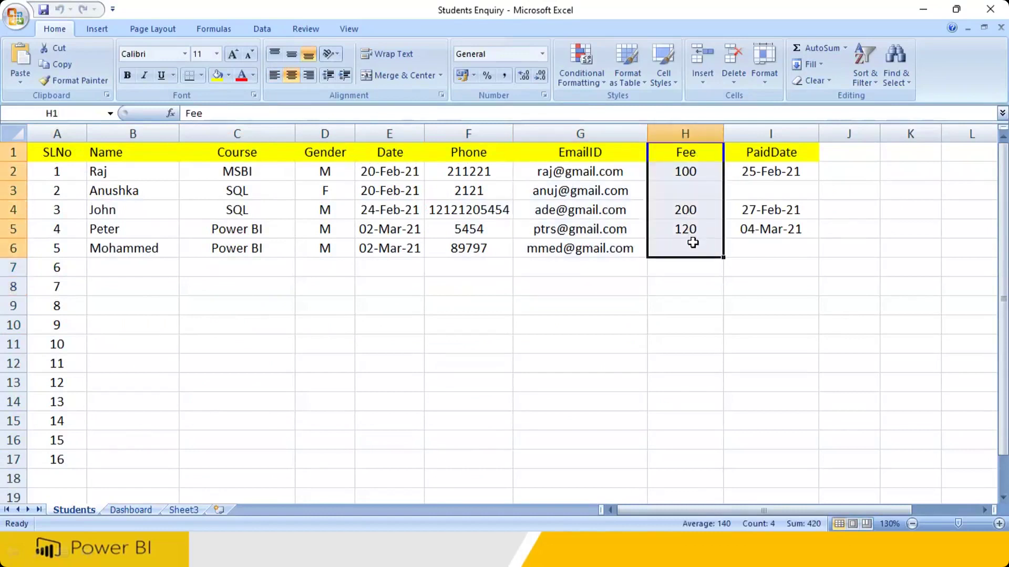
drag(777, 153, 779, 270)
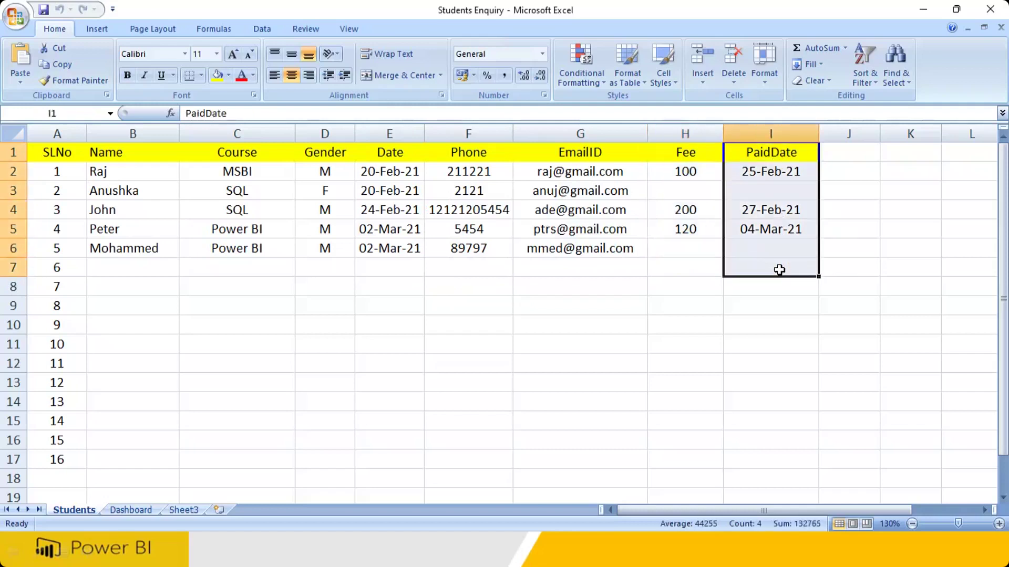
drag(693, 153, 698, 266)
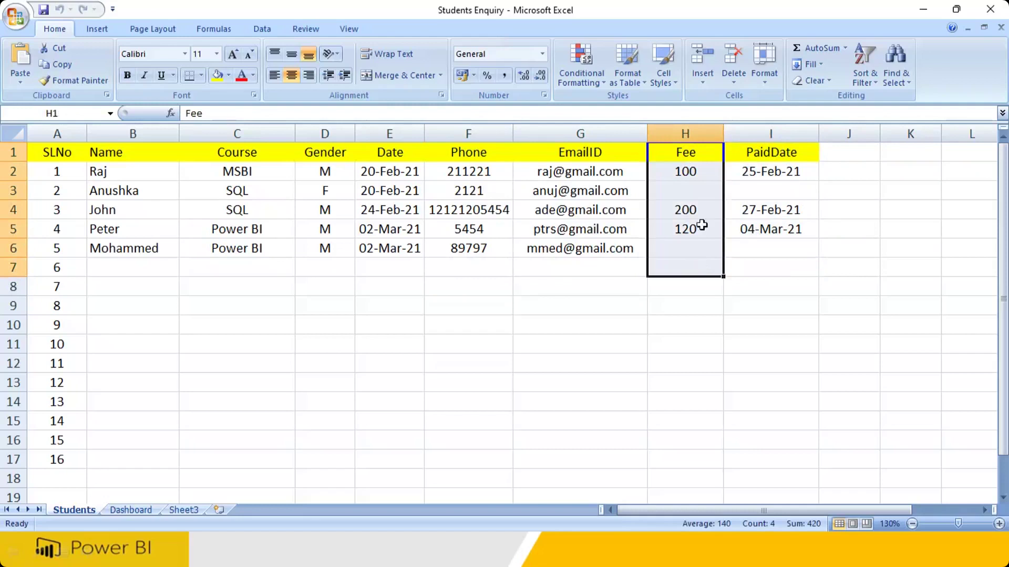
click(703, 175)
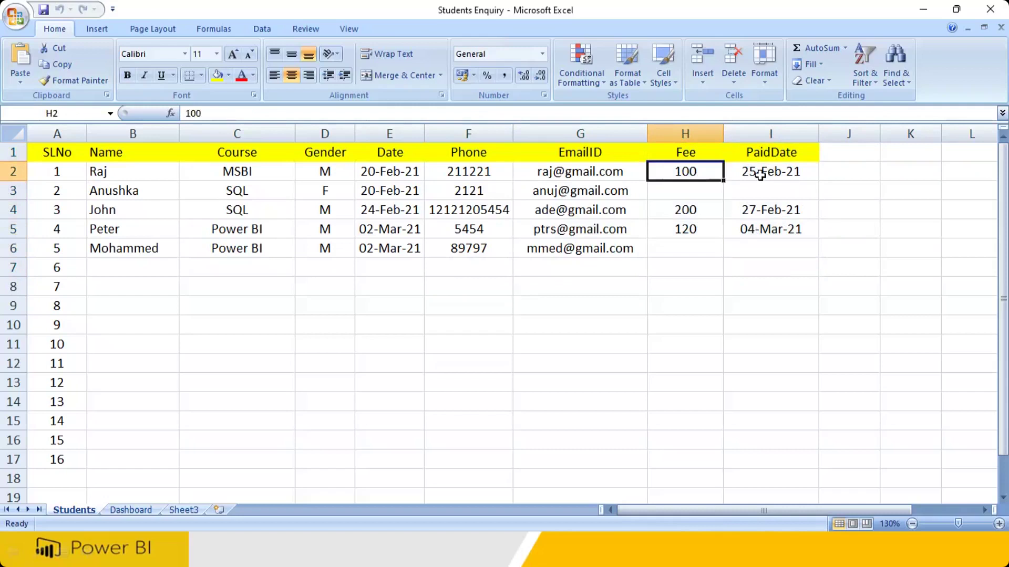
- Compare the first student's enquiry date with the PaidDate, and review the Fee column and the student records from Name to PaidDate
click(374, 173)
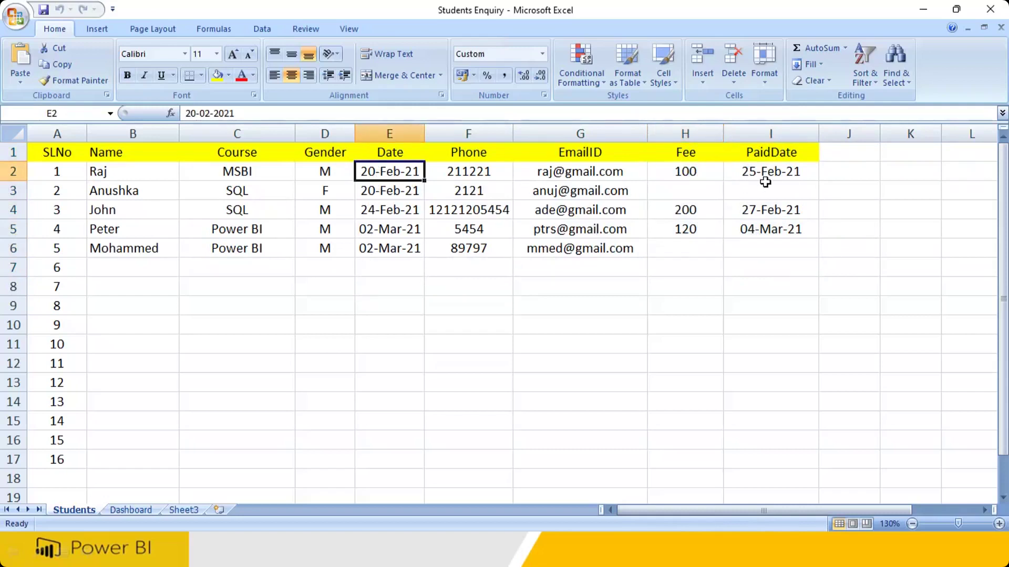
click(808, 167)
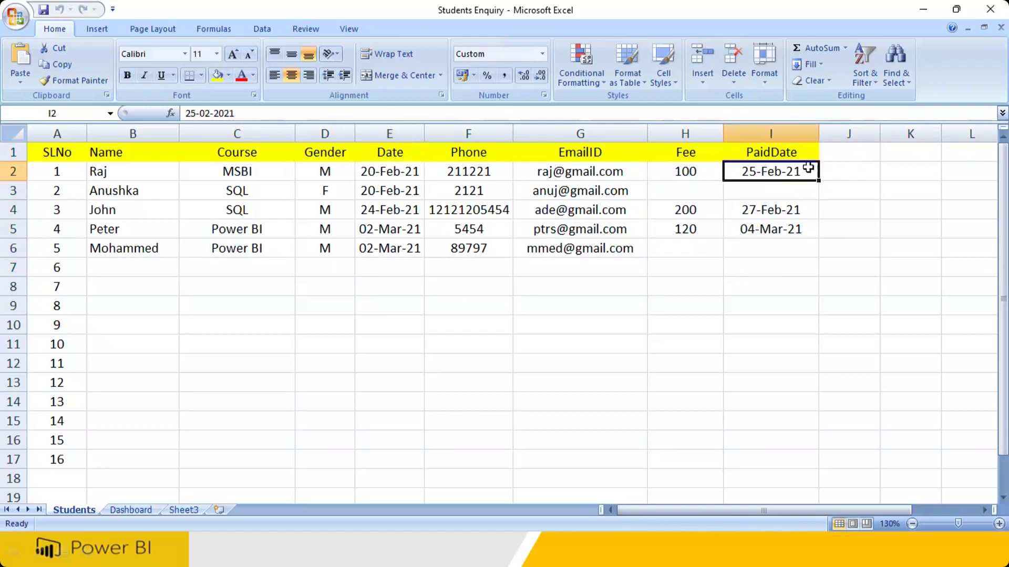
drag(707, 169, 696, 278)
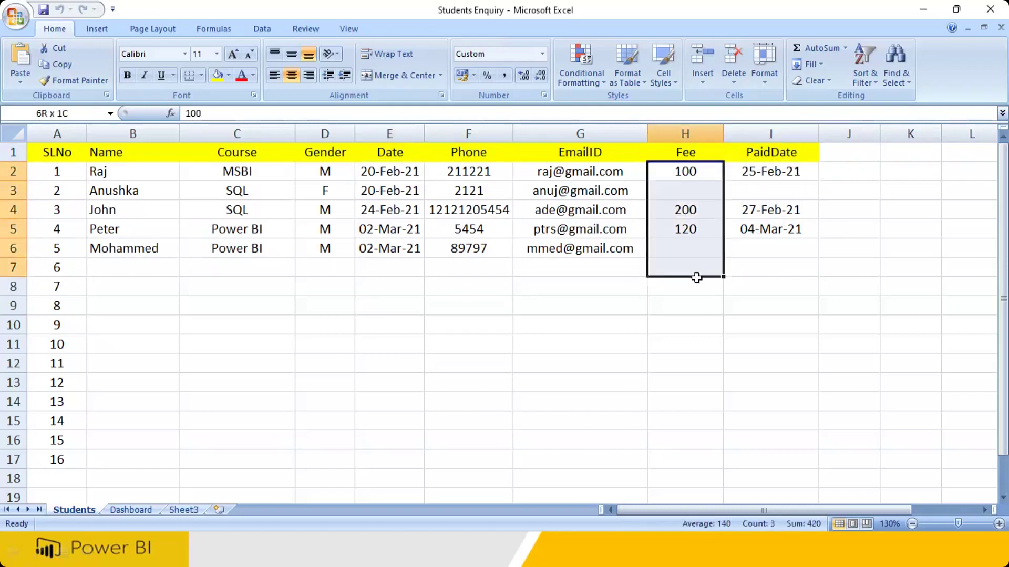
drag(131, 172, 751, 265)
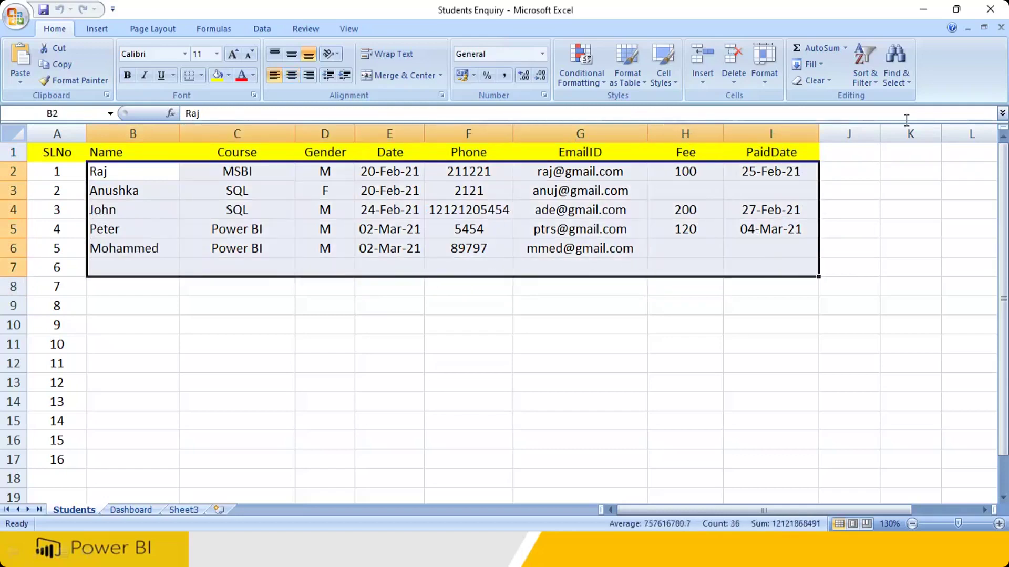
- Return to the BI notes in Notepad and complete the Excel line with "+ Process)" after "Store"
click(925, 12)
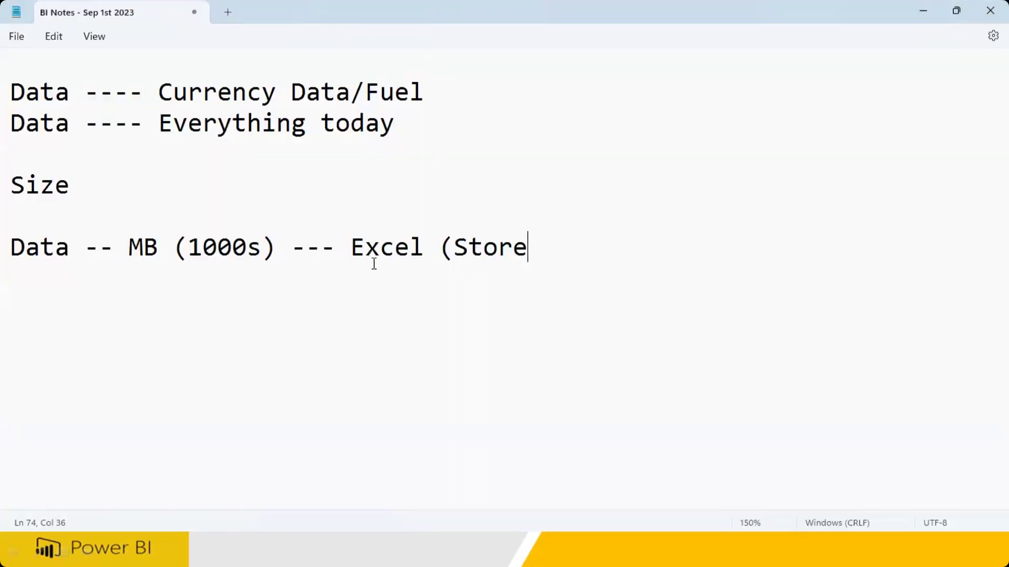
drag(128, 247, 275, 256)
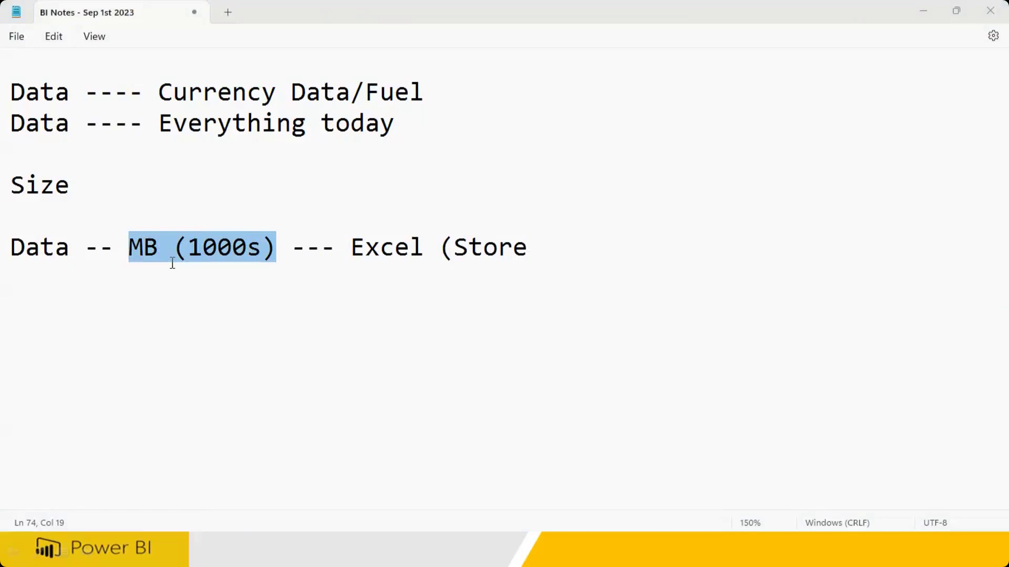
click(553, 257)
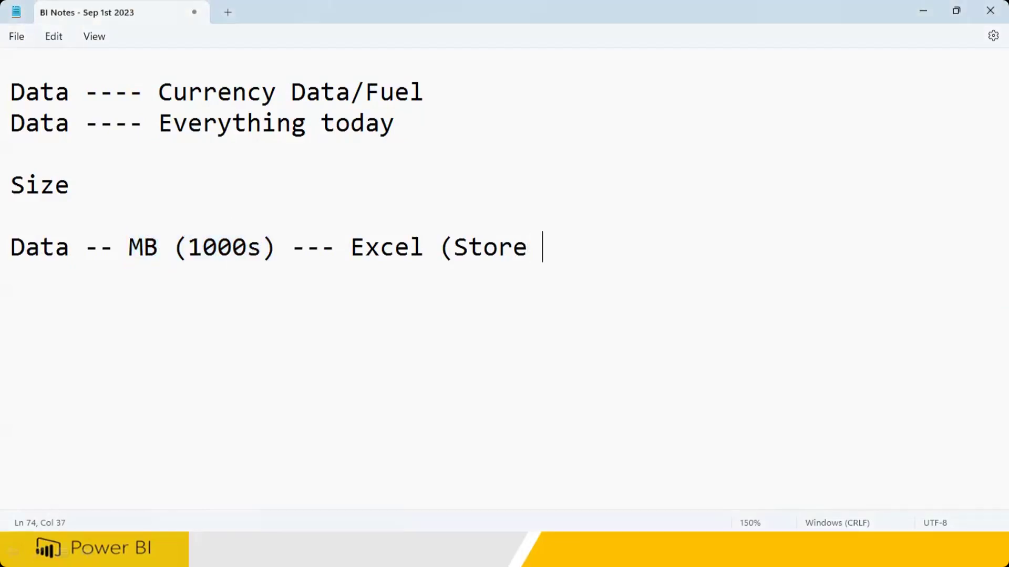
text(+ Pro)
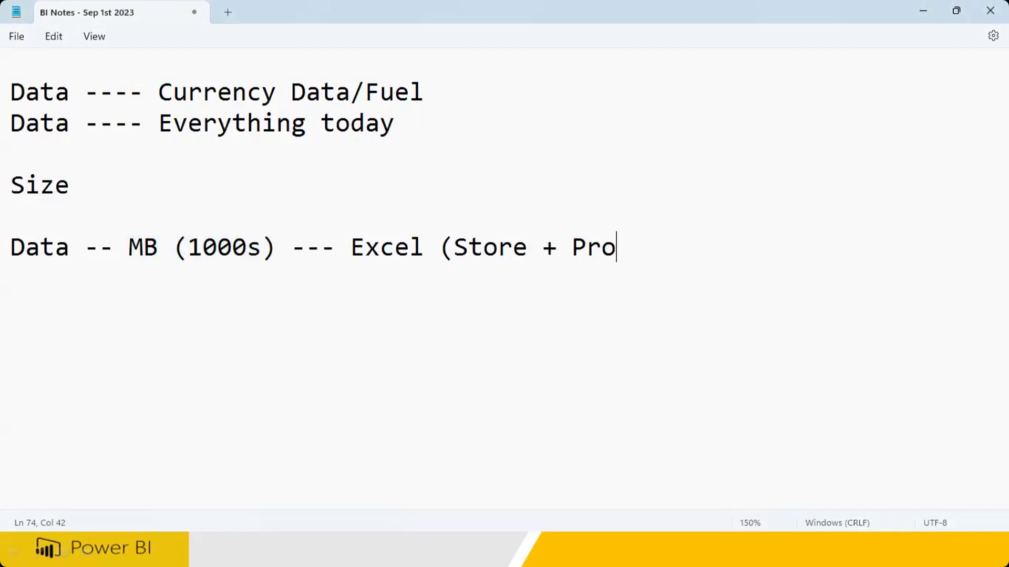
text(cess))
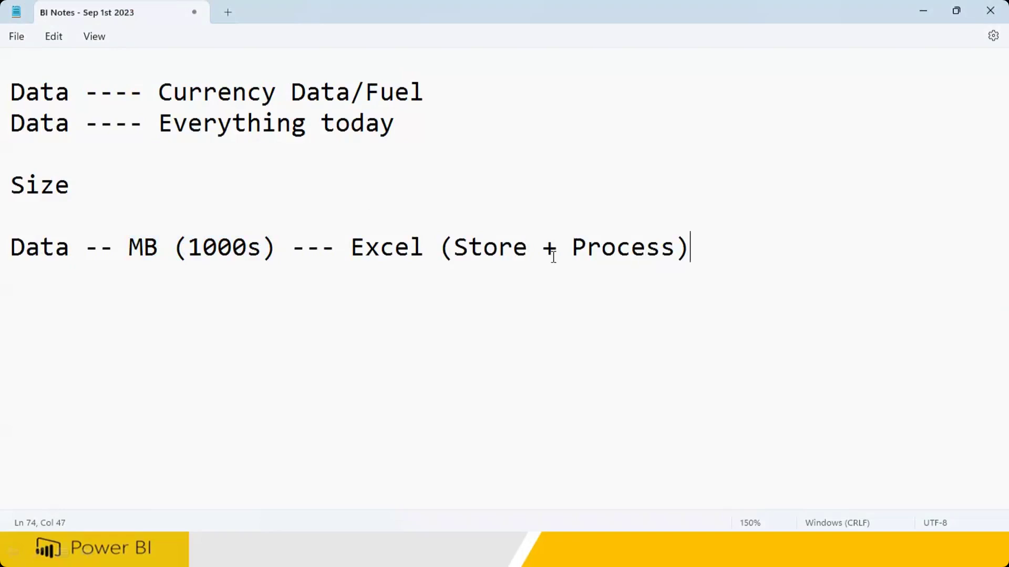
- Review the "MB (1000s)", "Excel" and "(Store" parts of the data size line in the notes
key(super)
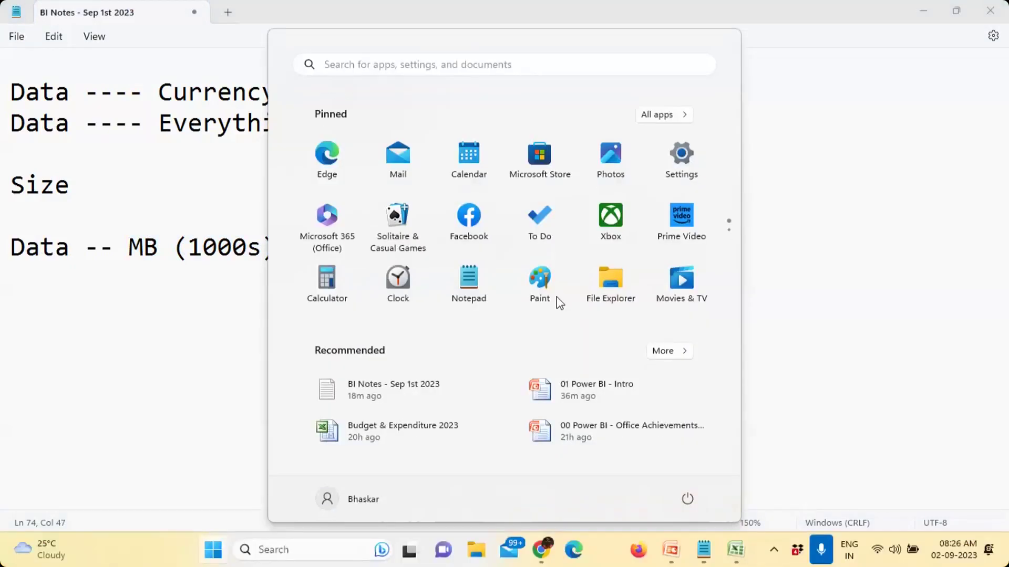
click(205, 356)
drag(130, 246, 278, 250)
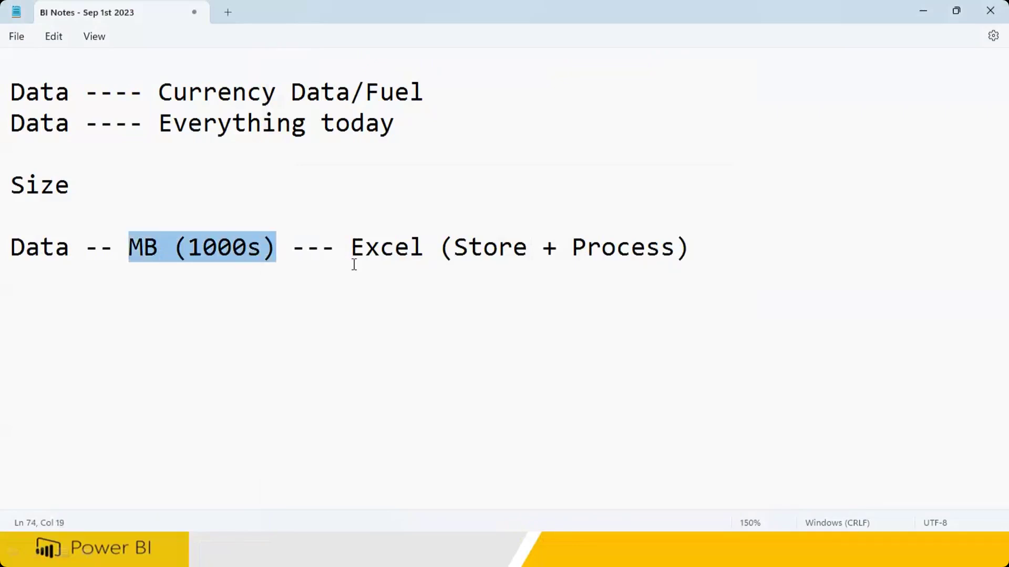
drag(357, 249, 433, 251)
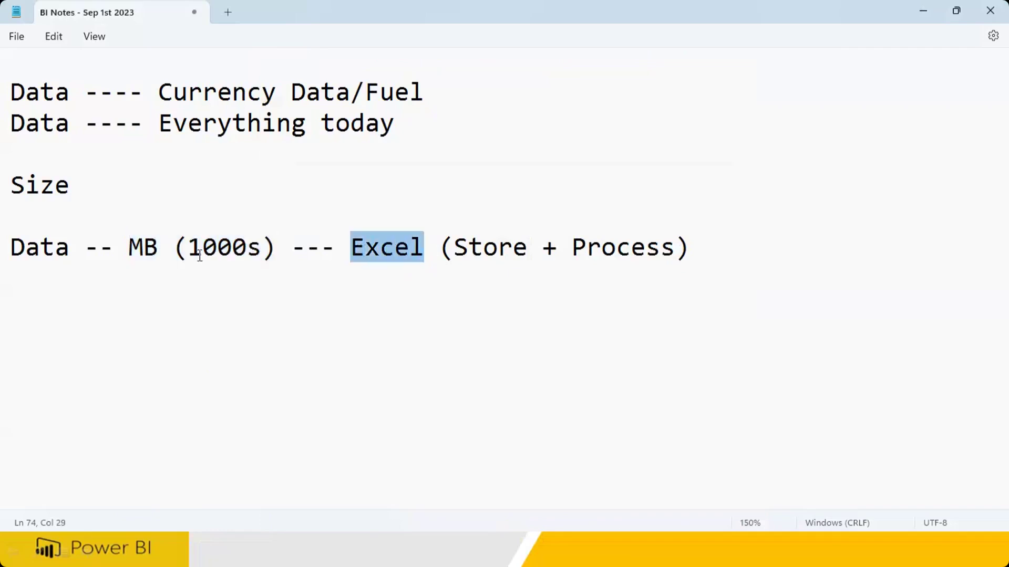
drag(177, 249, 290, 253)
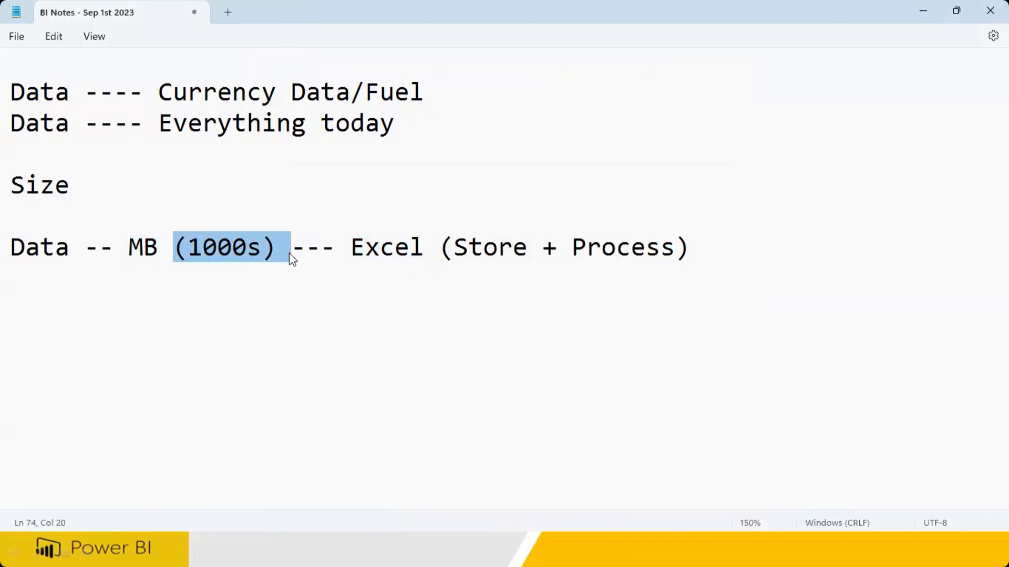
drag(440, 246, 534, 251)
- Switch to the Students Enquiry workbook in Excel and rename the Dashboard sheet as "Reports"
key(super)
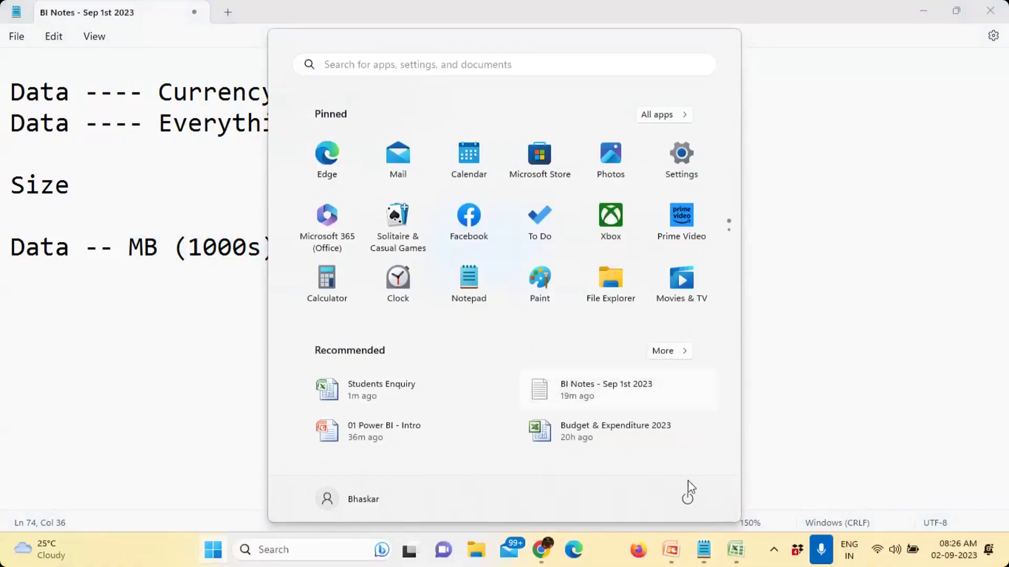
click(748, 561)
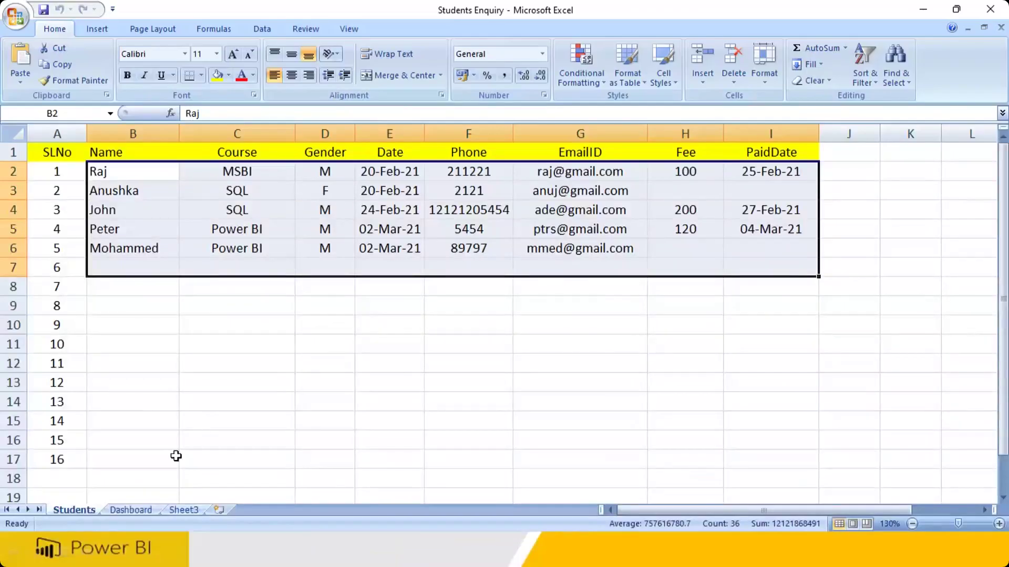
click(131, 510)
text(R)
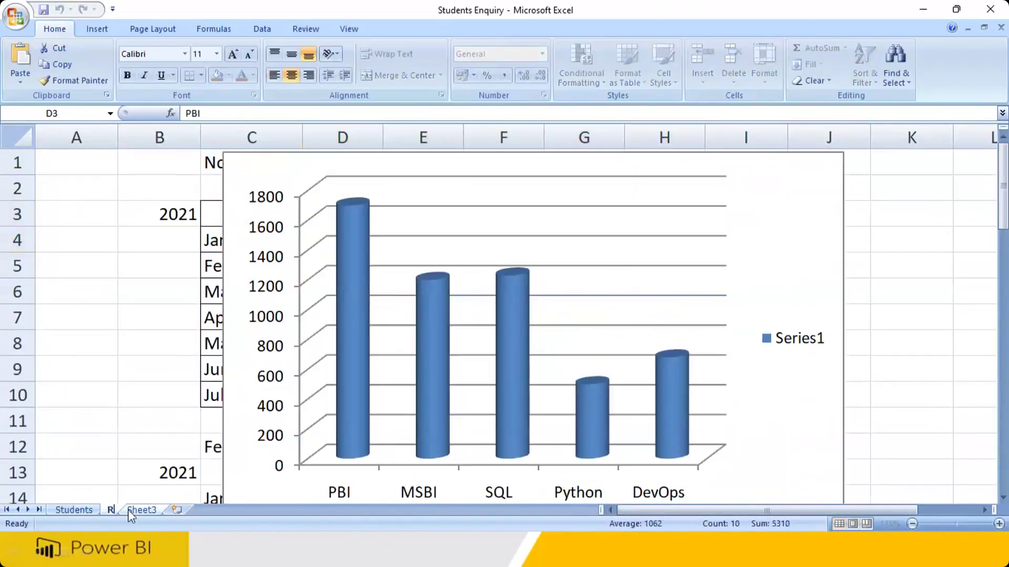
text(Eports)
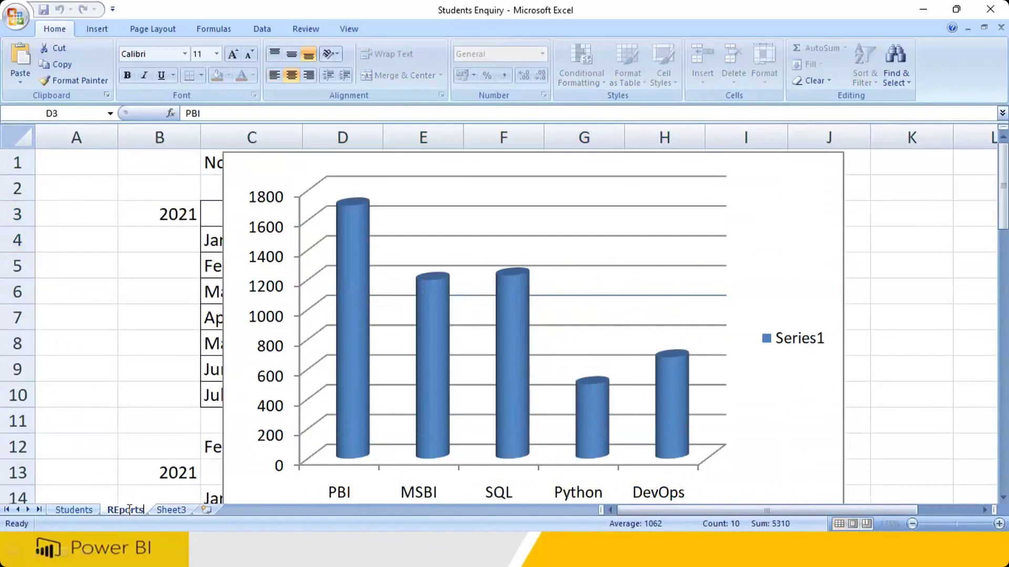
key(BackSpace)
key(BackSpace)
key(BackSpace)
key(BackSpace)
key(BackSpace)
key(BackSpace)
text(epo)
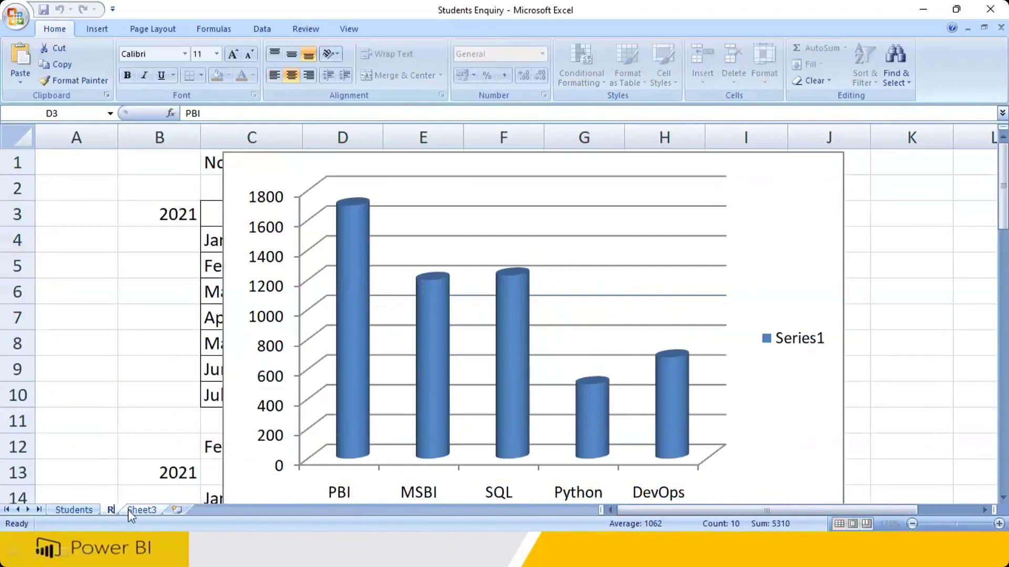
text(rts)
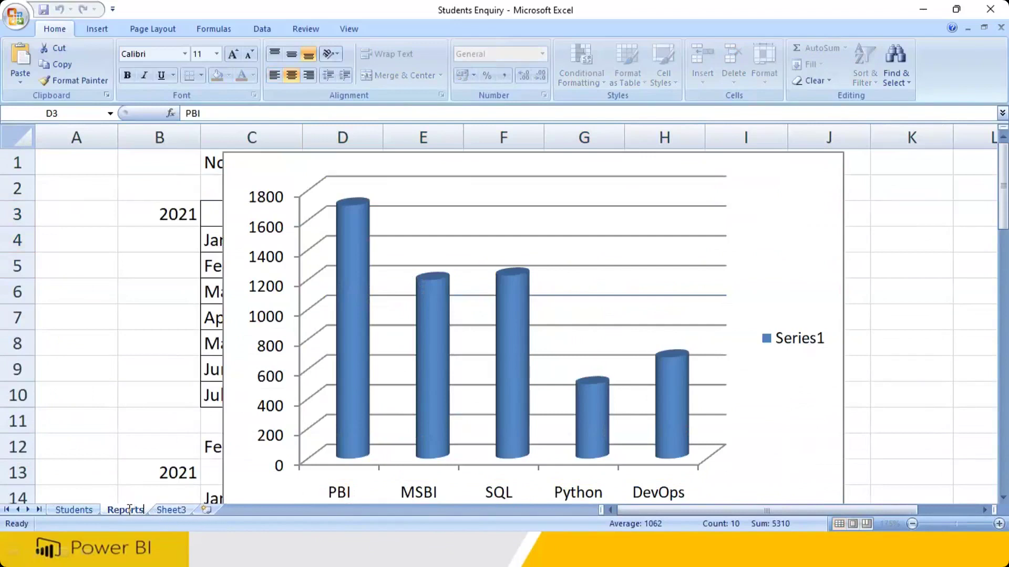
- Delete the column chart covering the enquiry table on the Reports sheet
click(241, 169)
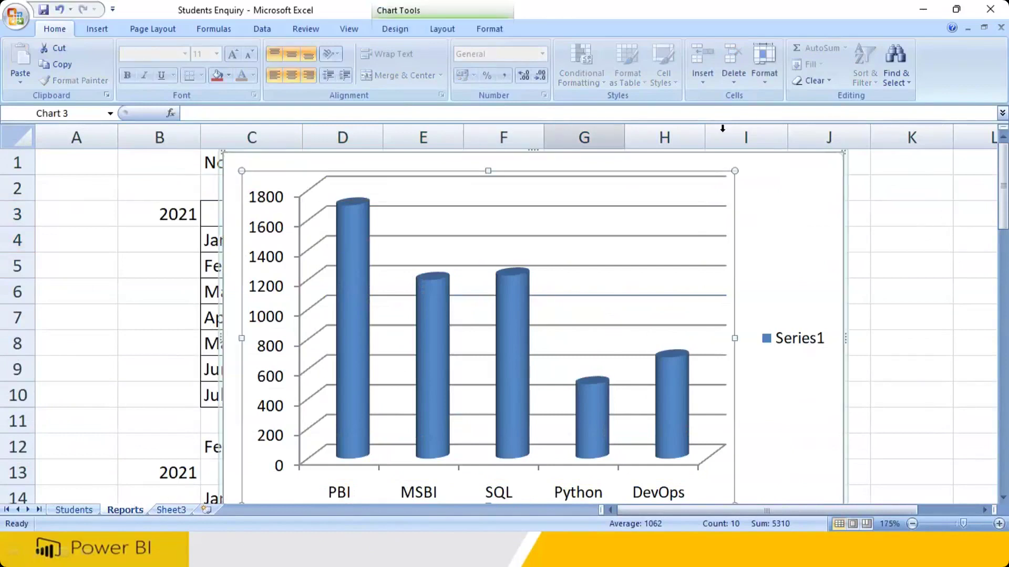
click(841, 153)
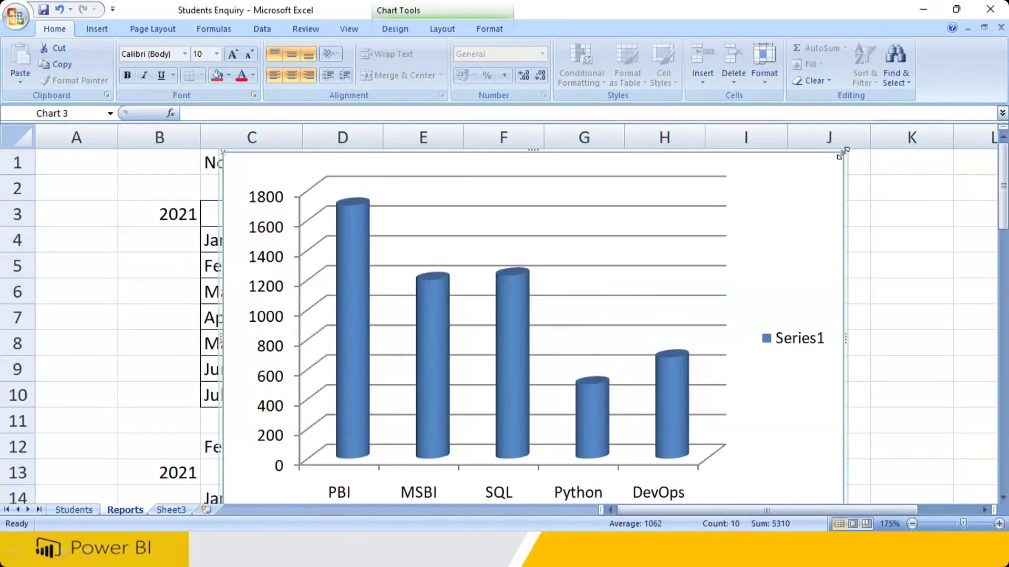
key(Delete)
click(829, 238)
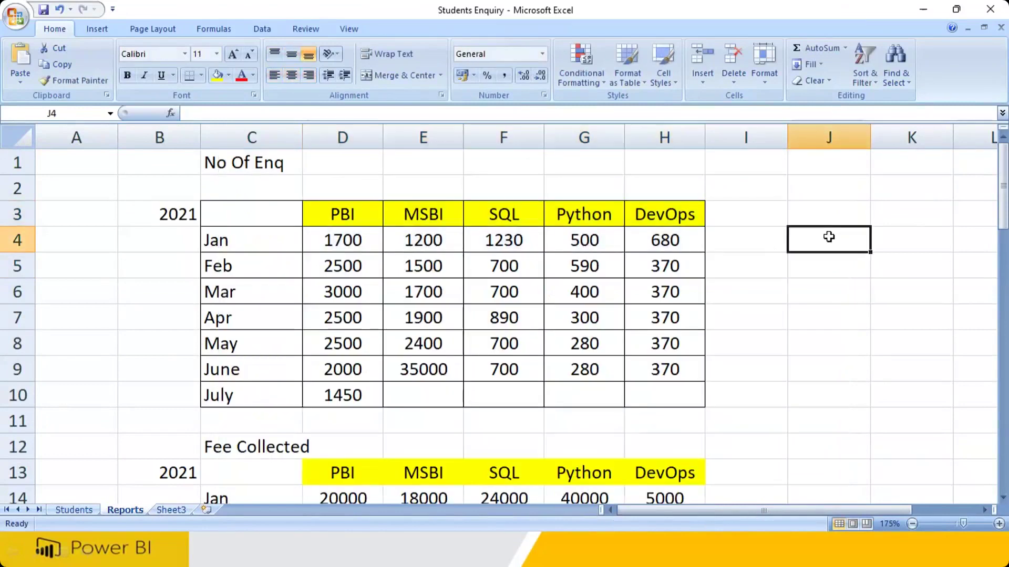
- Examine the No Of Enq table's title, its 2021 year label, and the PBI figure for Jan
click(268, 167)
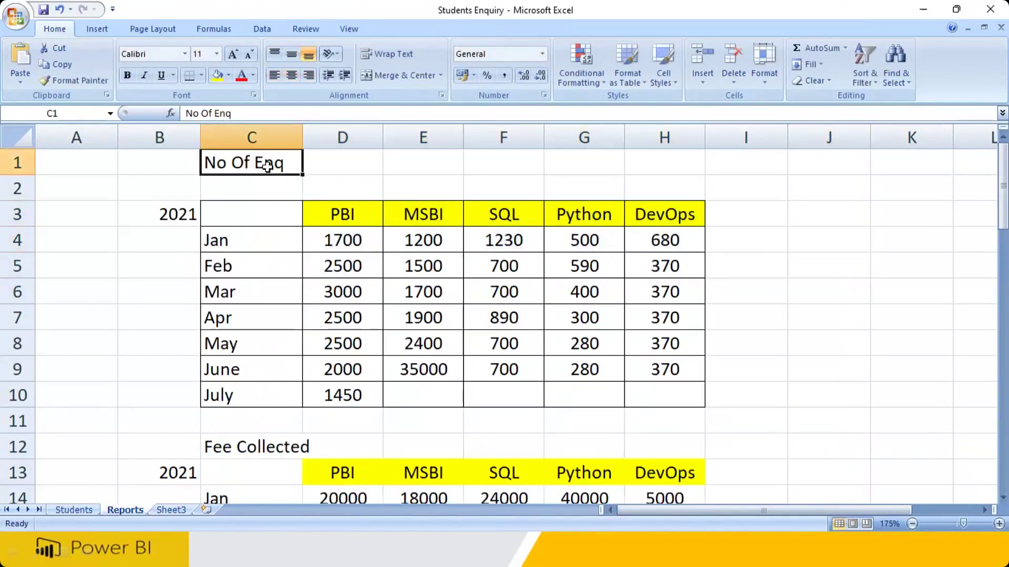
click(175, 213)
drag(341, 213, 318, 243)
click(286, 244)
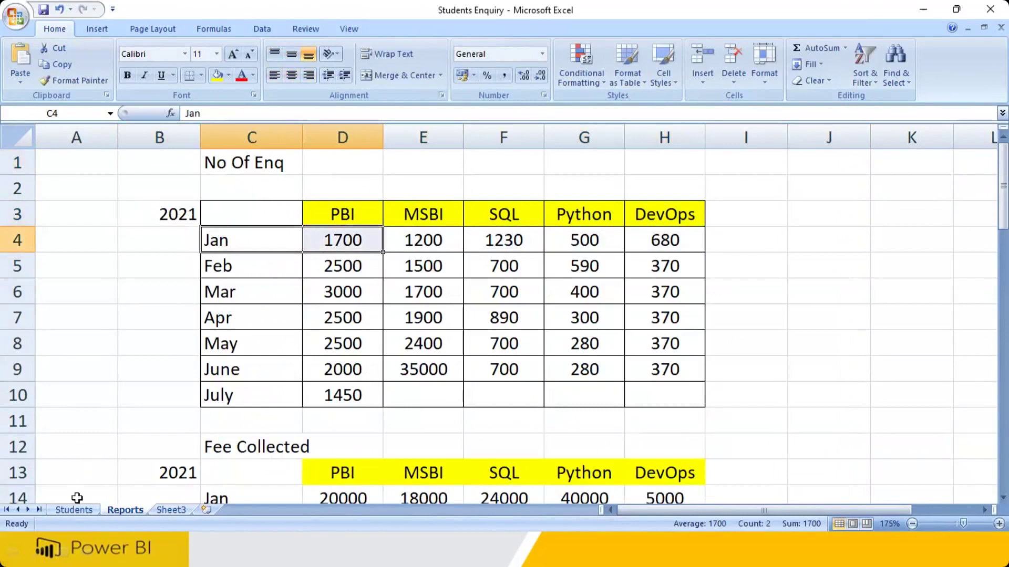
- Turn on filtering for the header row of the Students sheet
click(73, 509)
click(252, 154)
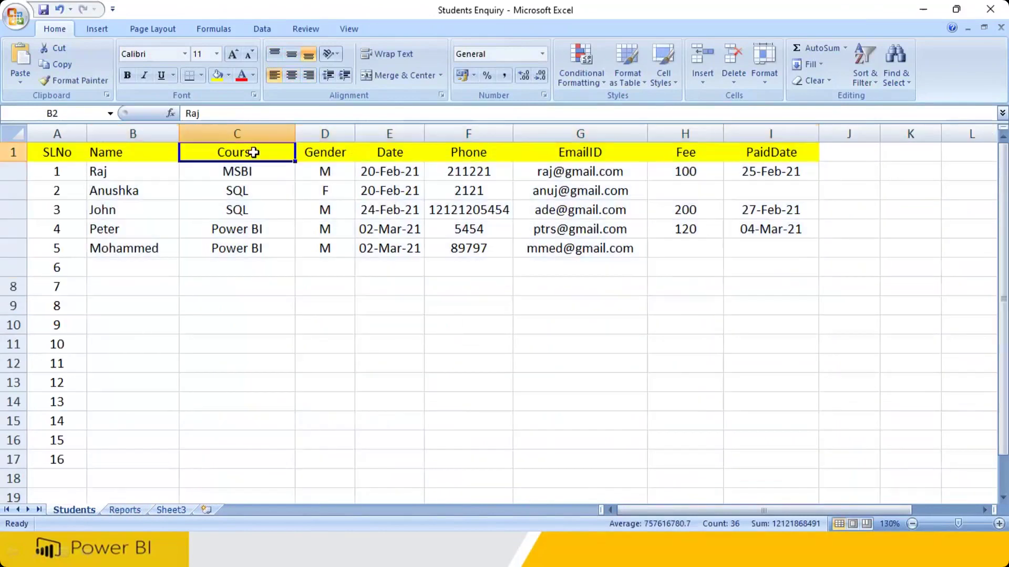
click(875, 83)
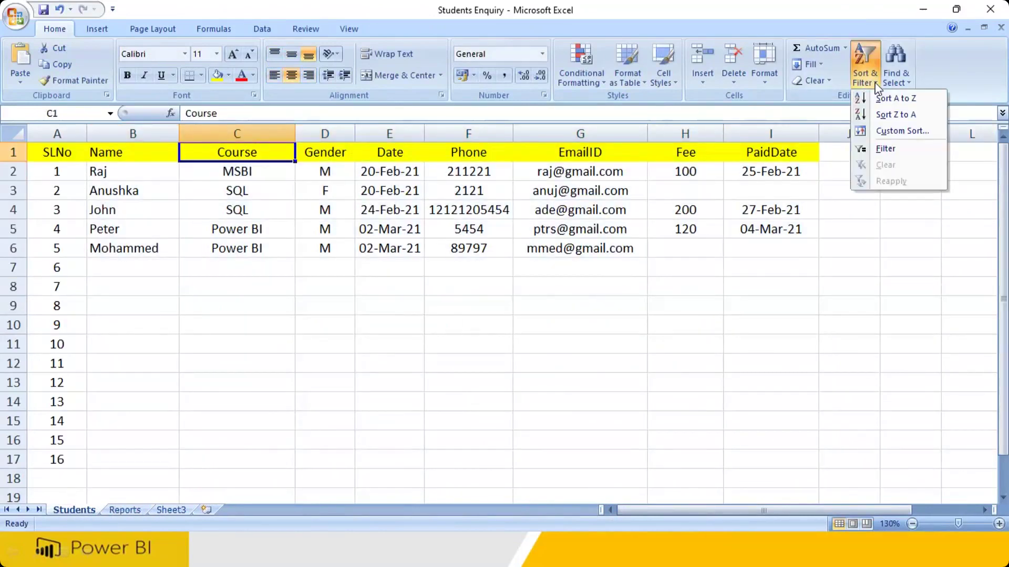
click(878, 149)
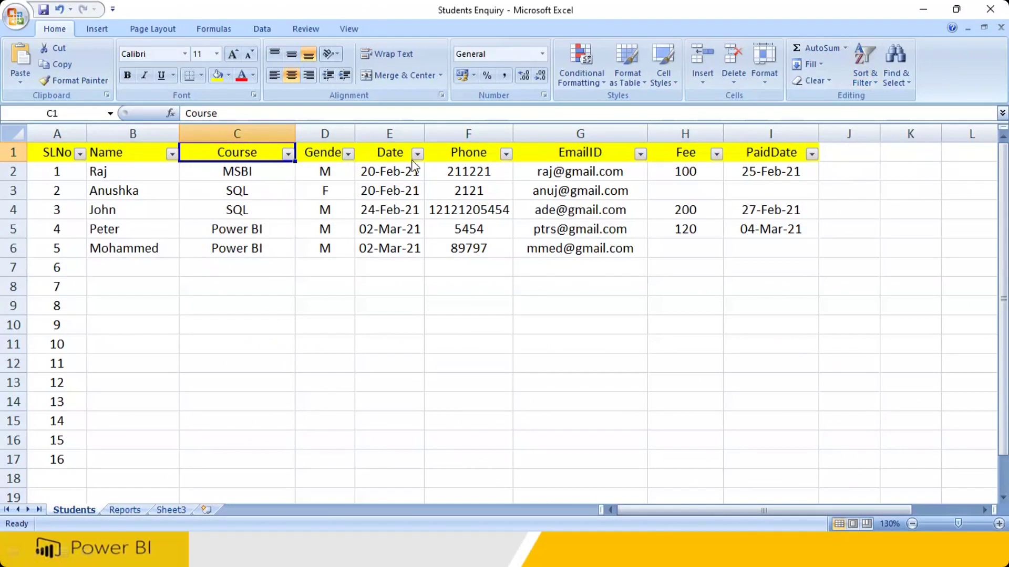
- Filter the Course column to MSBI only and check the matching student record
click(289, 154)
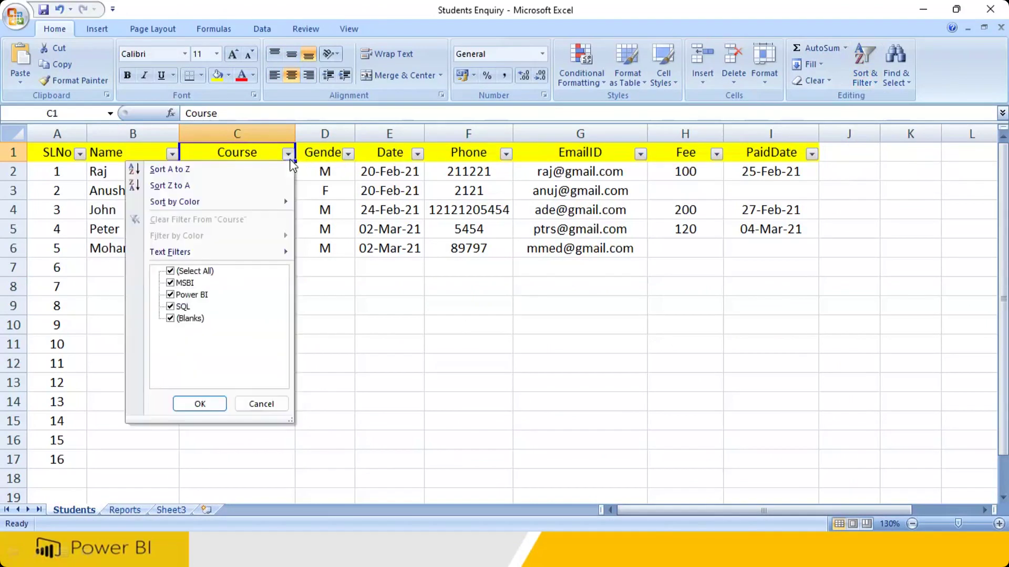
click(170, 271)
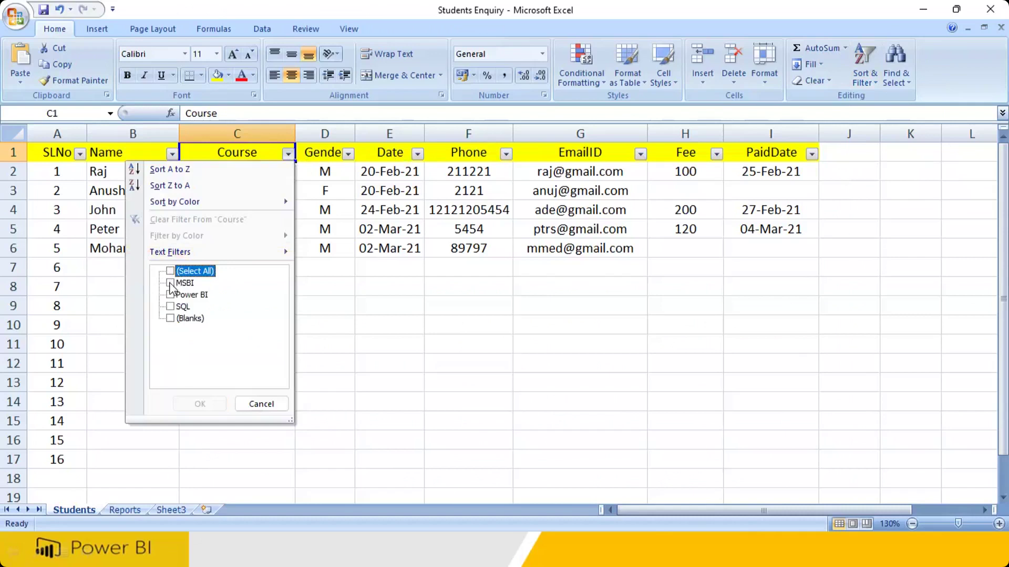
click(170, 283)
click(201, 404)
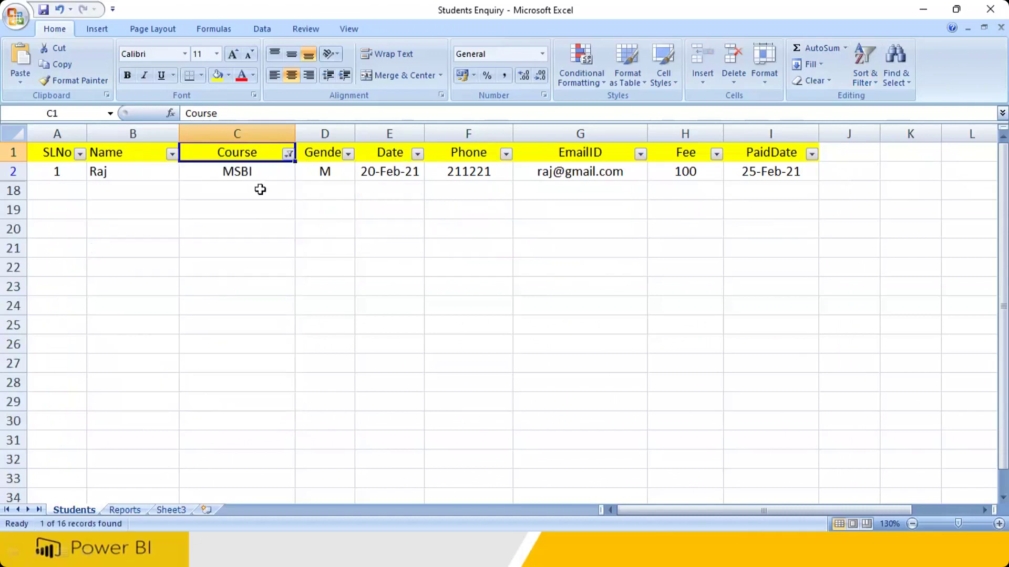
drag(263, 179, 263, 187)
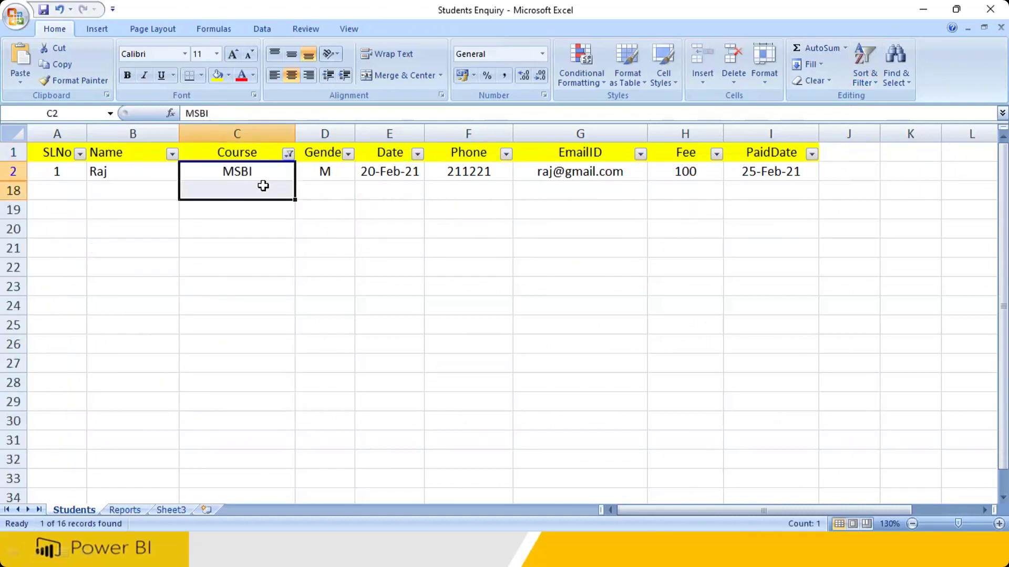
- Filter the Course column to Power BI instead of MSBI and check each matching student record
click(289, 154)
click(184, 282)
click(186, 295)
click(203, 404)
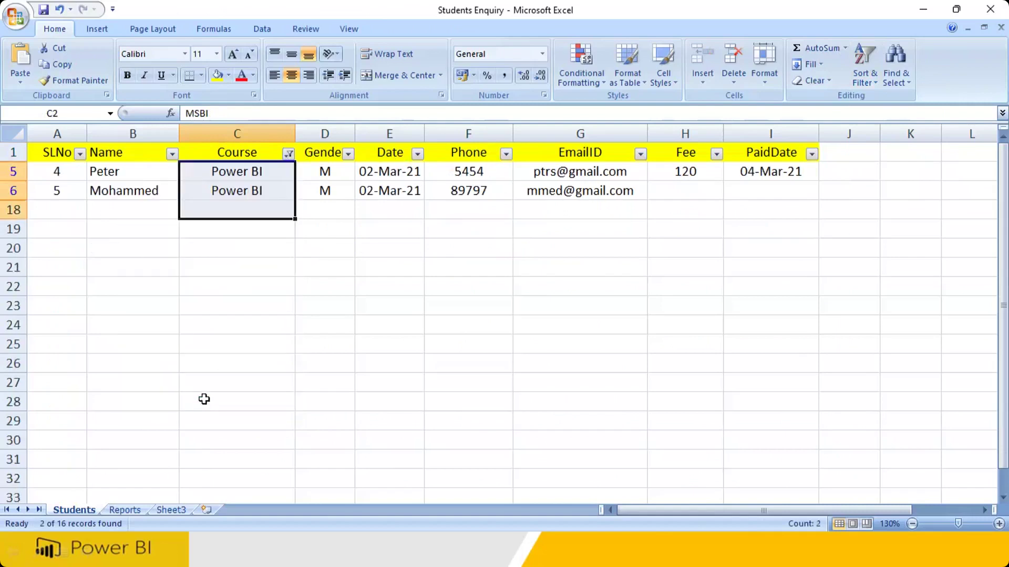
click(274, 172)
click(272, 191)
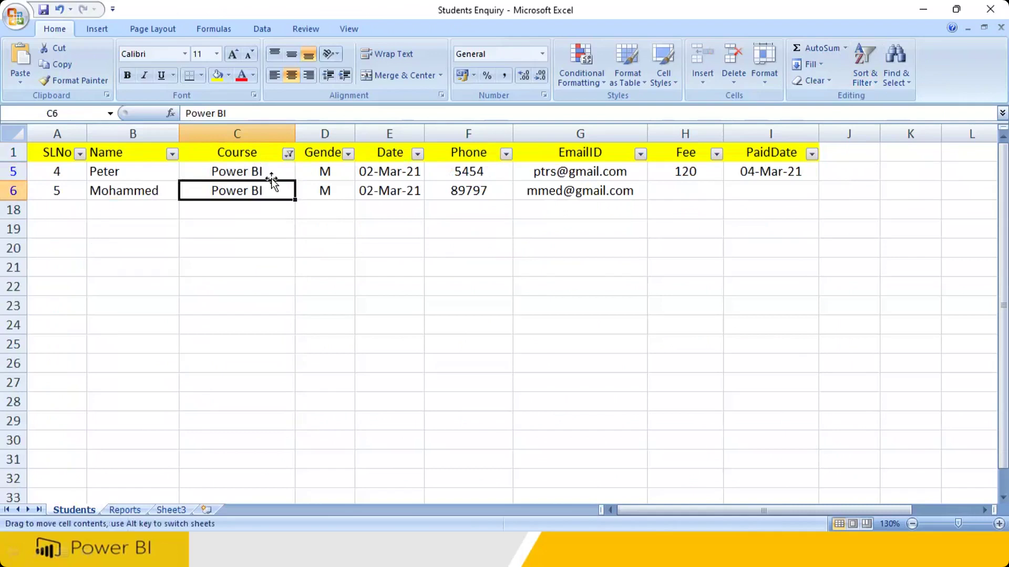
click(258, 172)
click(259, 190)
- Open the Reports sheet and examine the PBI enquiries for Jan in the No Of Enq table
click(127, 511)
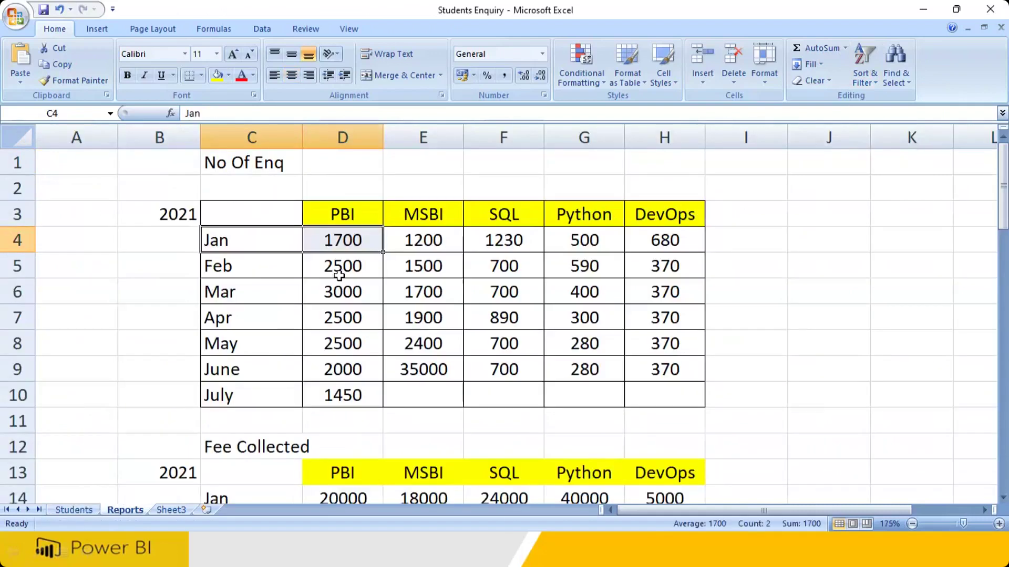
click(341, 214)
click(343, 237)
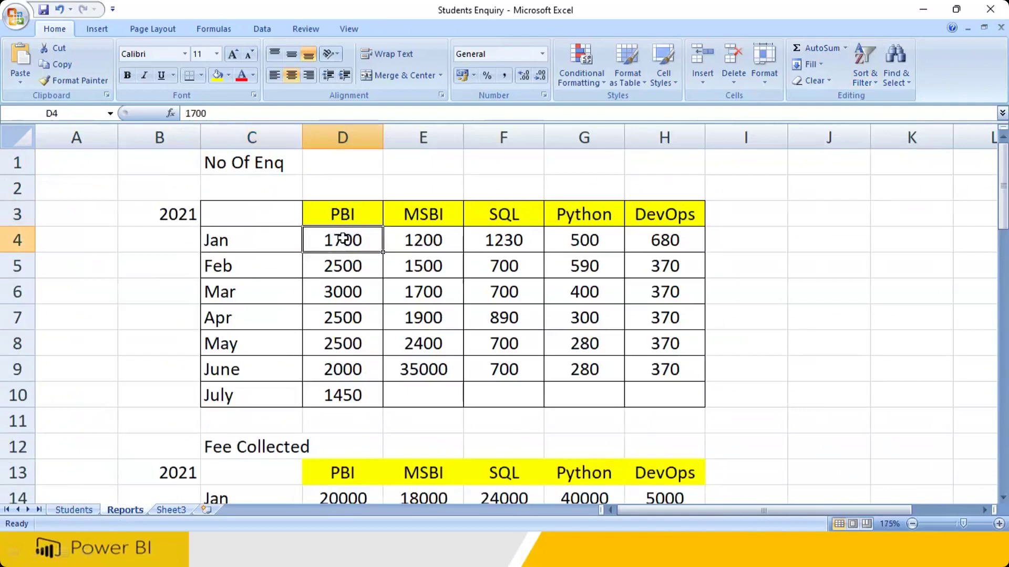
- Examine the Jan enquiries for each course in the No Of Enq table
click(443, 215)
click(409, 239)
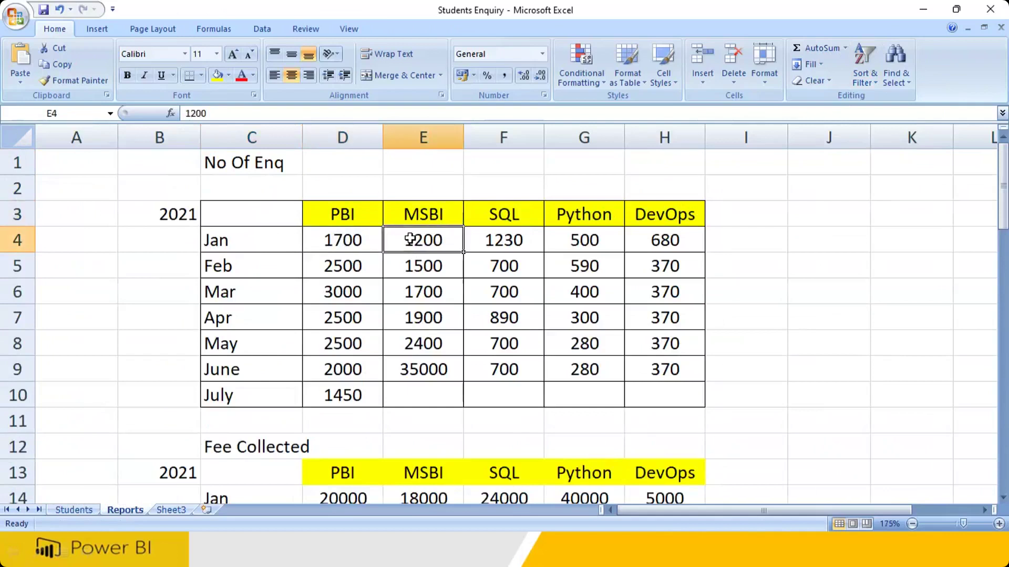
click(491, 236)
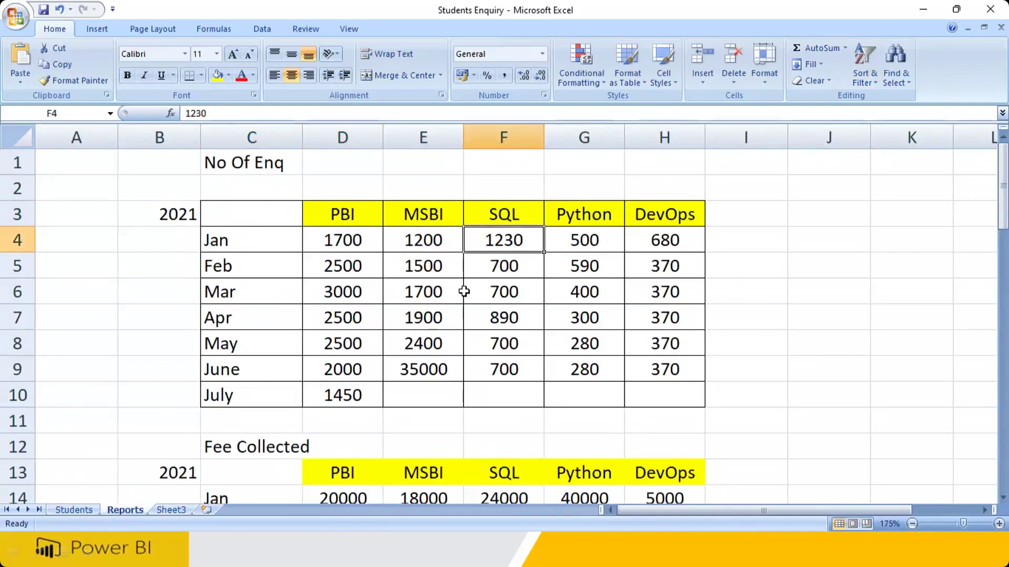
click(580, 245)
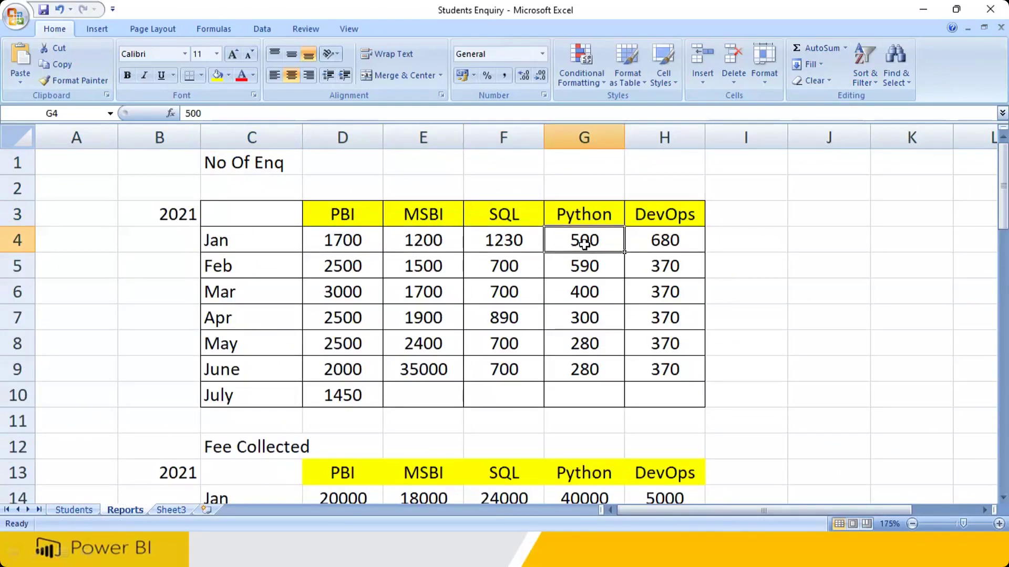
click(657, 248)
click(342, 243)
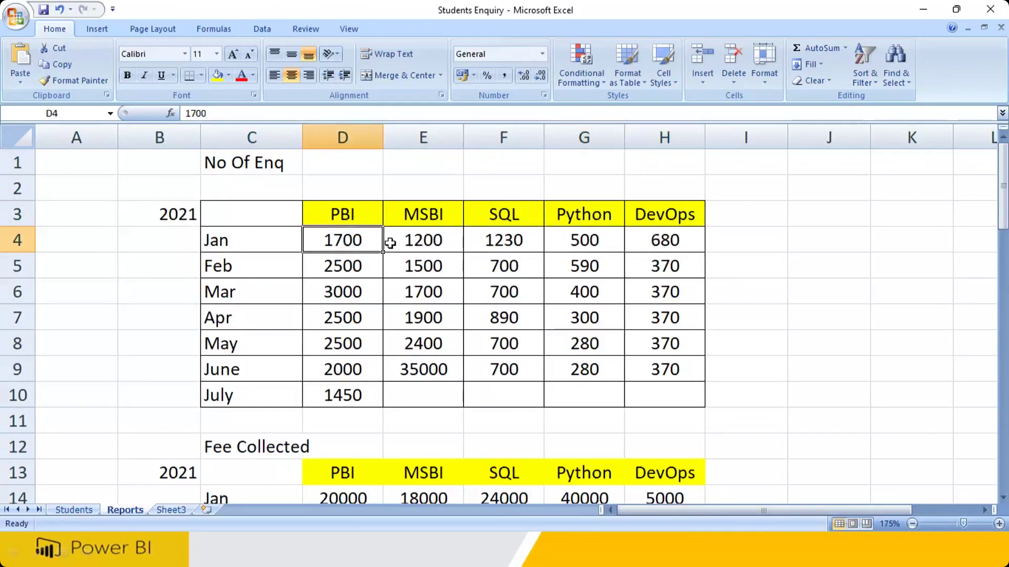
click(425, 241)
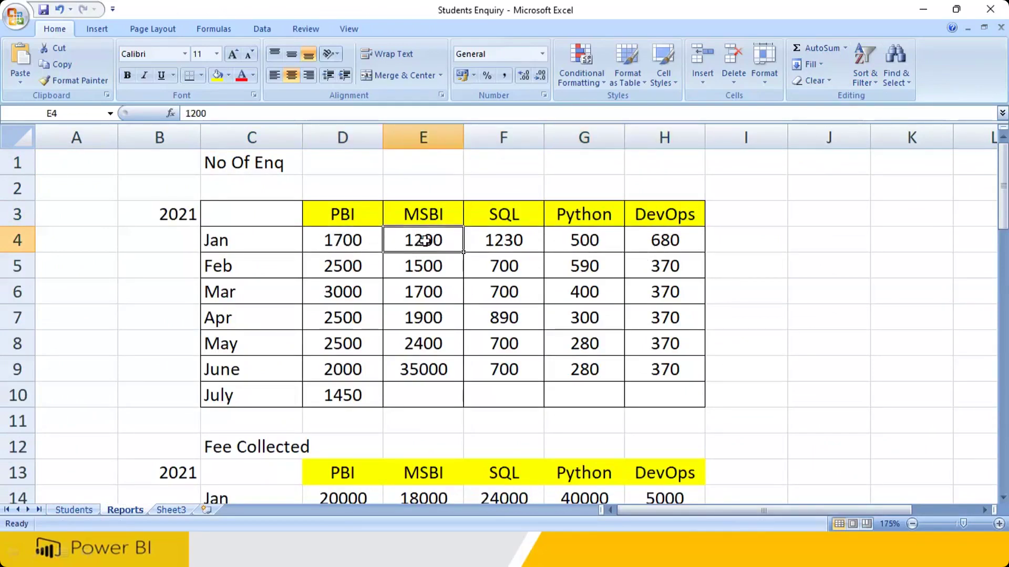
drag(239, 220, 658, 372)
- Label cell J3 as Report and cell K4 as Table beside the No Of Enq table
click(817, 223)
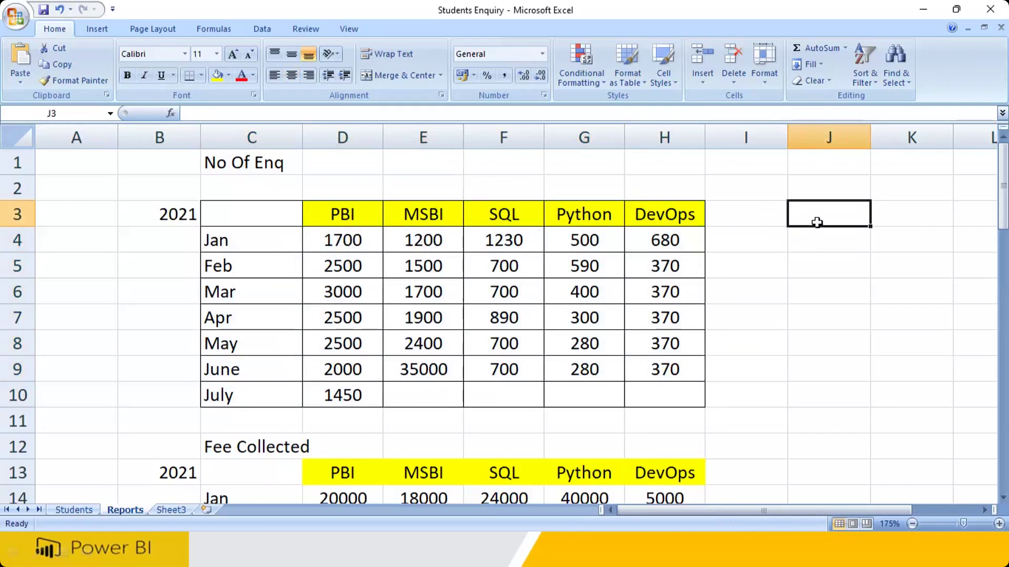
text(Report)
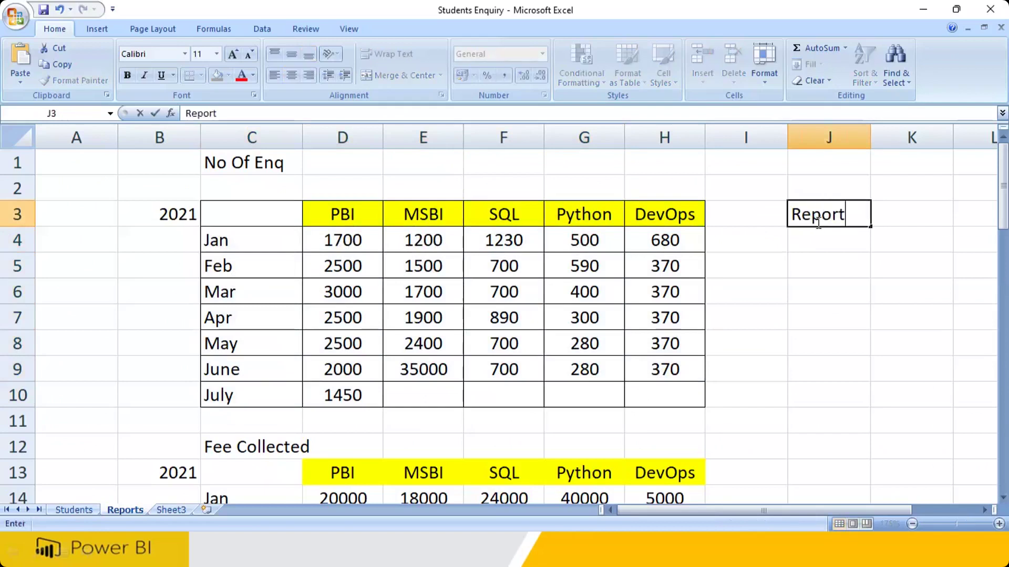
click(883, 245)
text(Table)
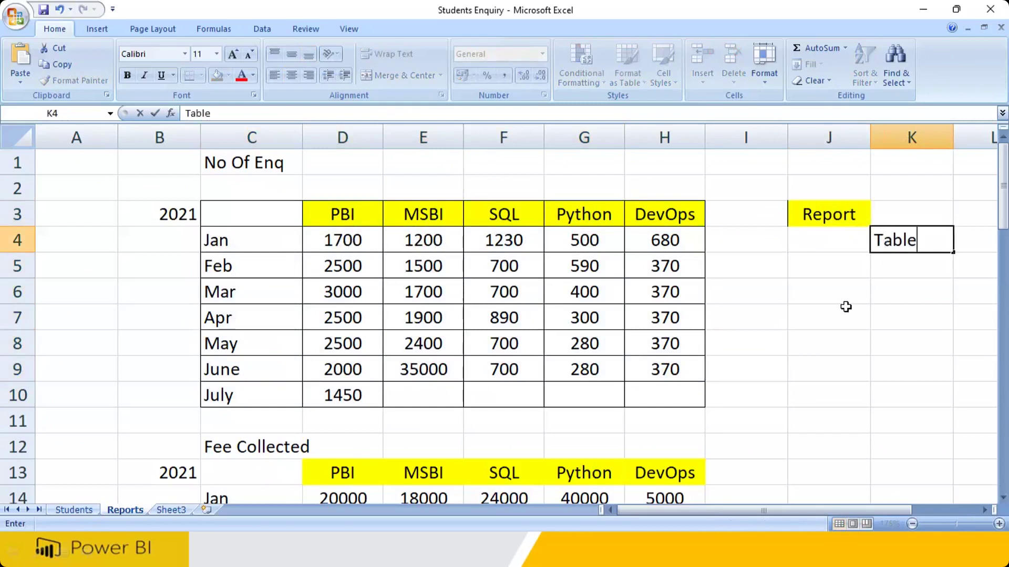
- Turn off filtering on the Students sheet and check the full set of student records in rows 2 to 6
click(76, 510)
click(259, 156)
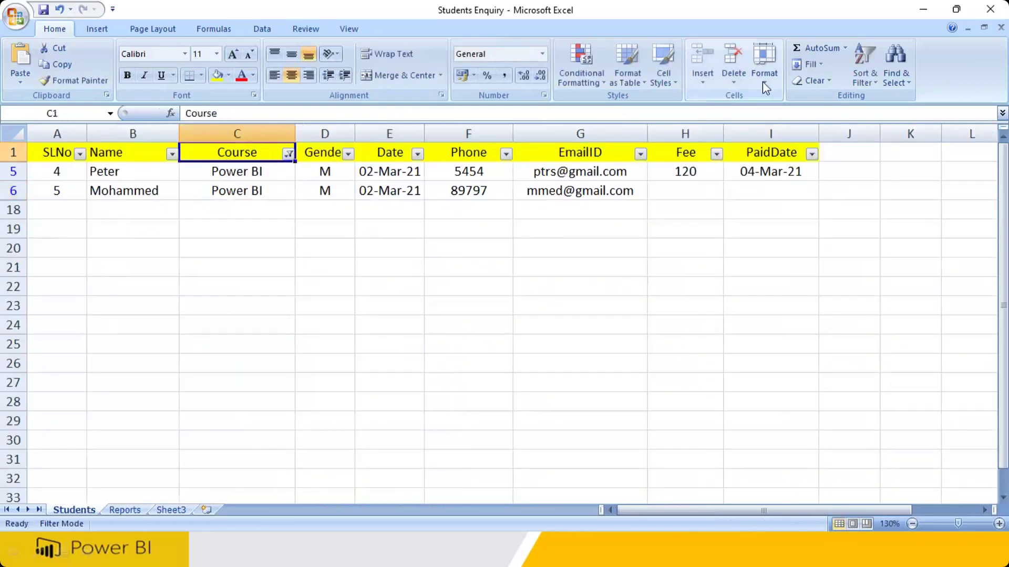
click(868, 84)
click(887, 147)
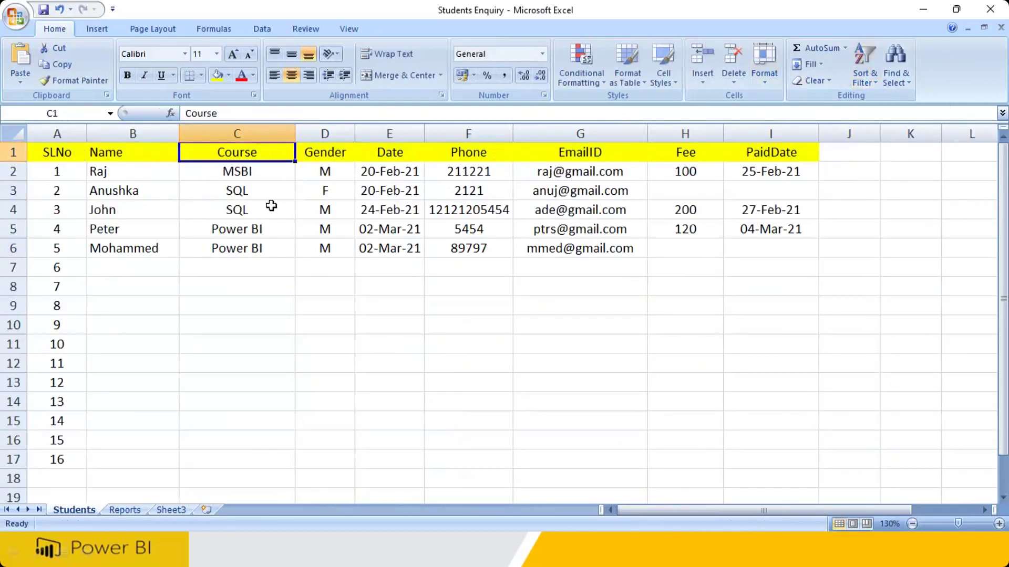
drag(121, 171, 128, 215)
drag(218, 257, 780, 226)
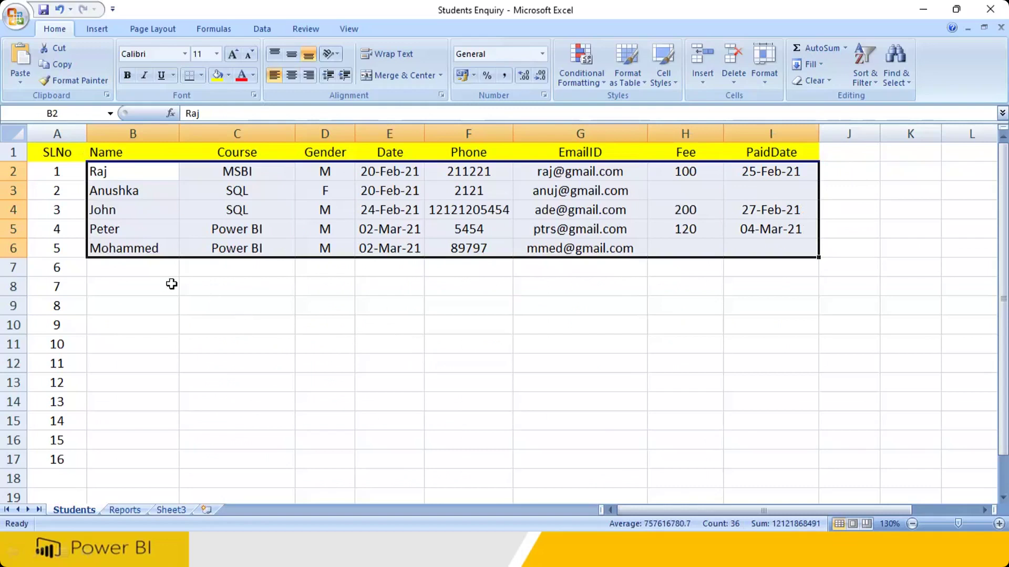
drag(64, 171, 792, 252)
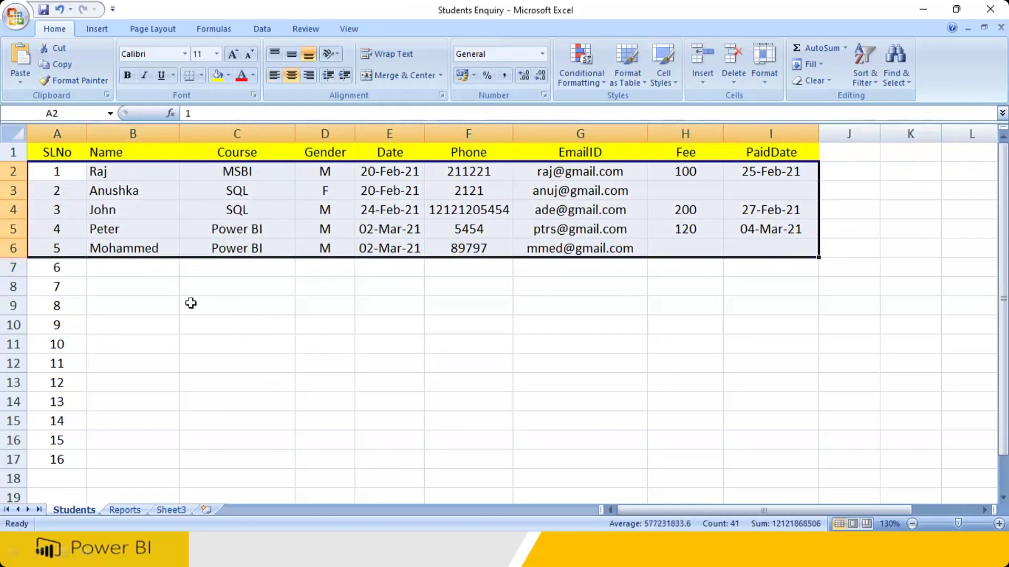
- Rename the Reports sheet as Summary
click(118, 510)
double_click(119, 510)
text(Sum)
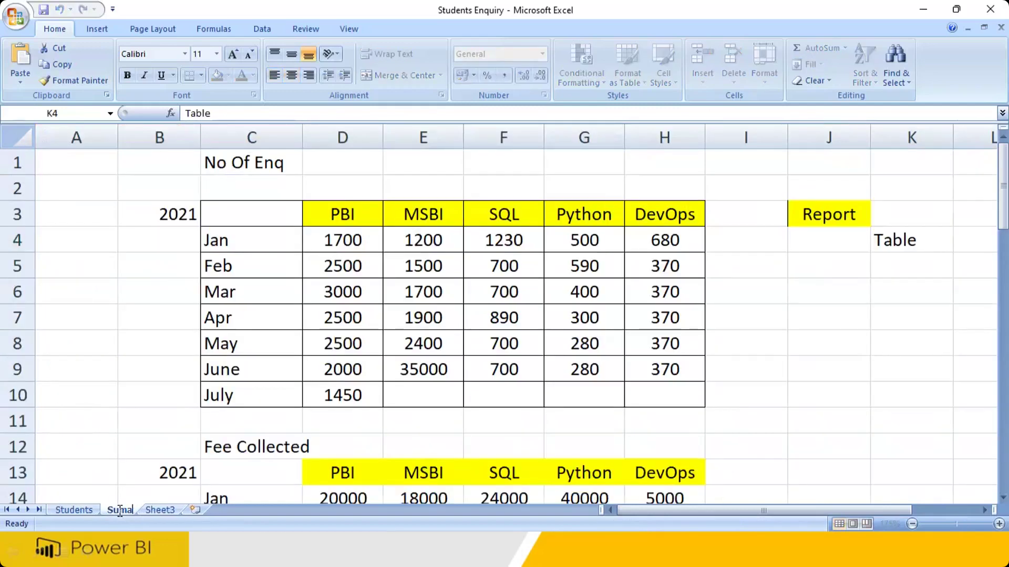
text(mary)
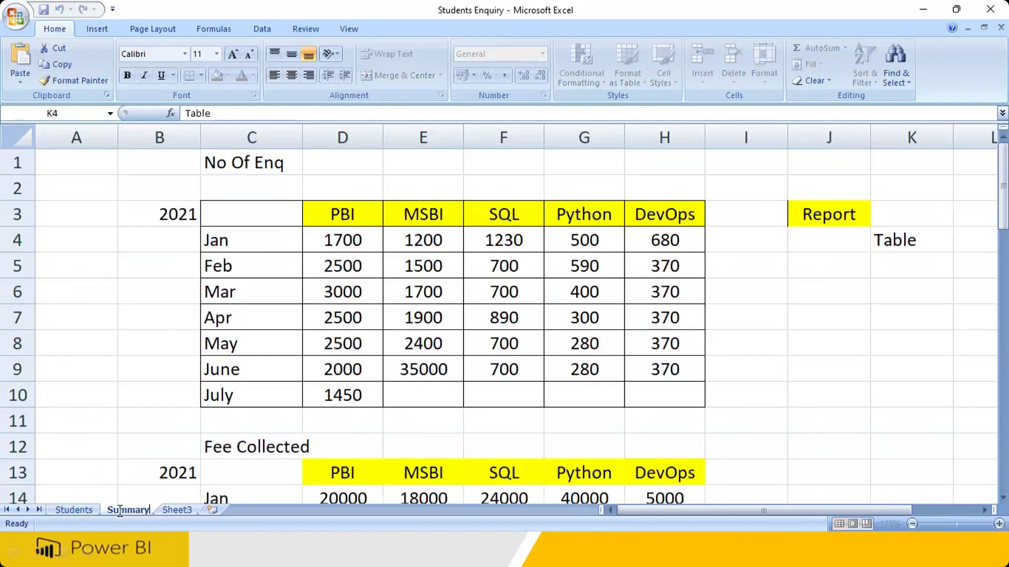
- Compare the Jan and Feb enquiries for PBI in the Summary sheet's No Of Enq table
drag(228, 218, 577, 375)
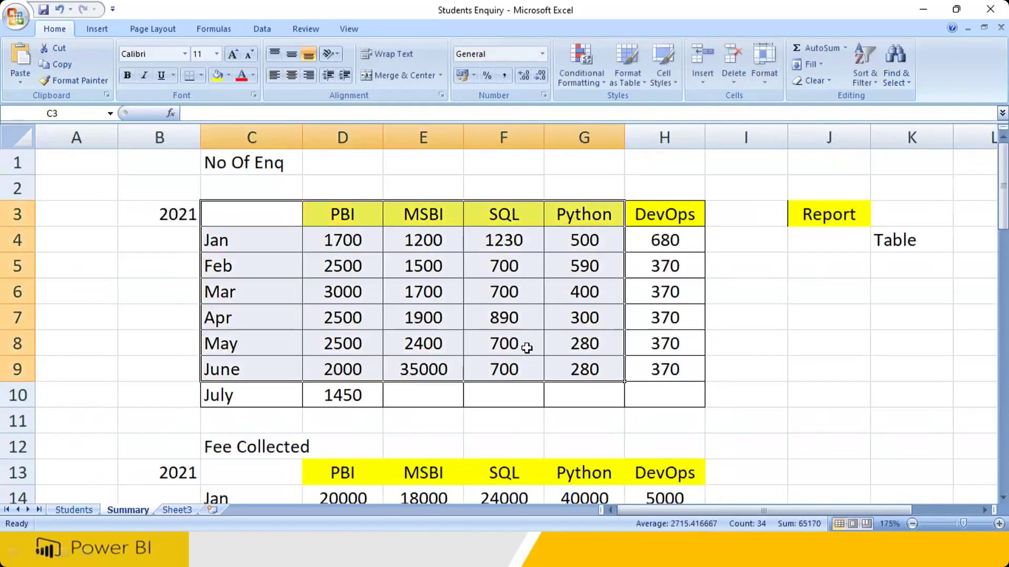
click(230, 241)
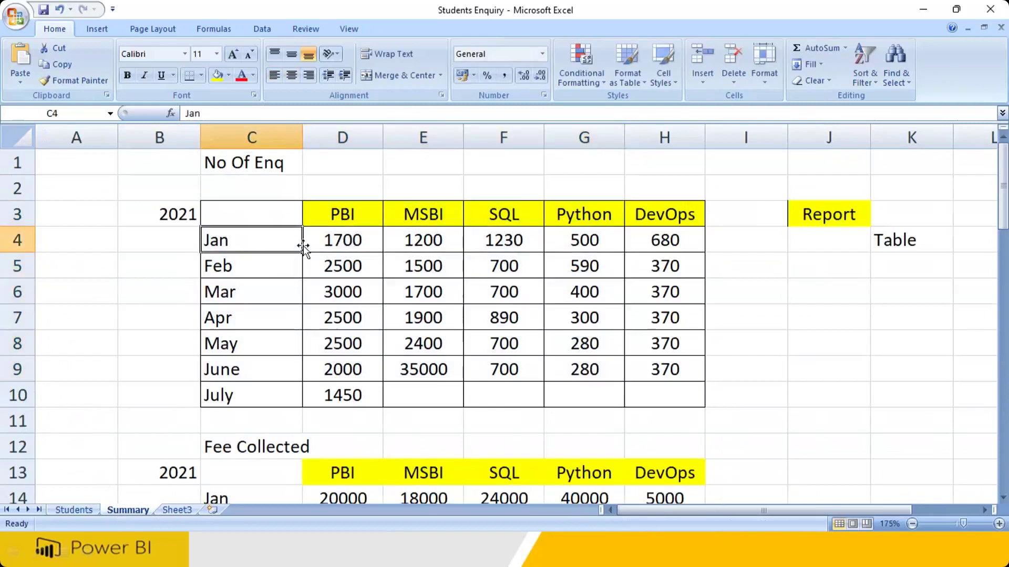
click(354, 240)
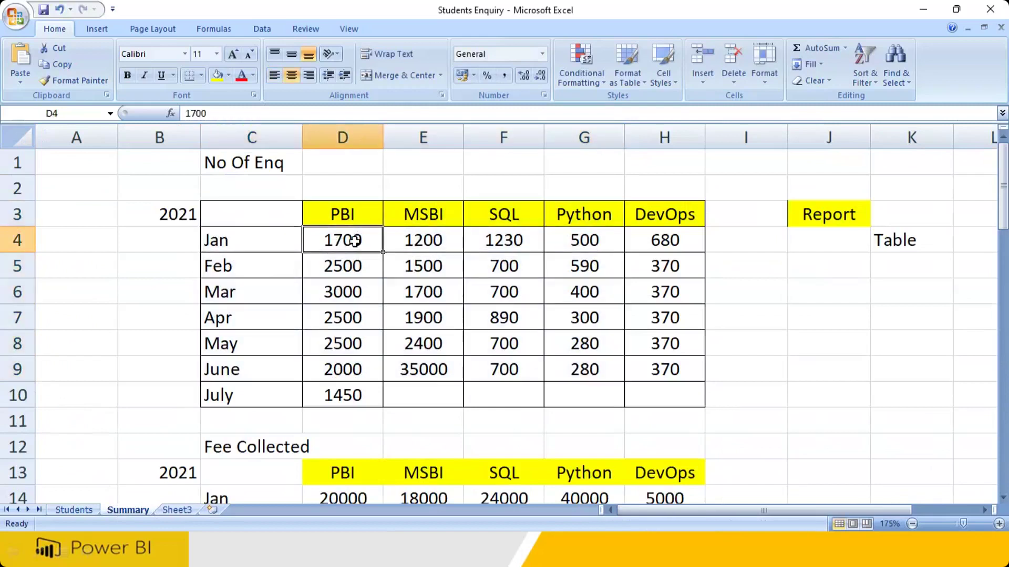
click(352, 268)
drag(367, 241, 372, 267)
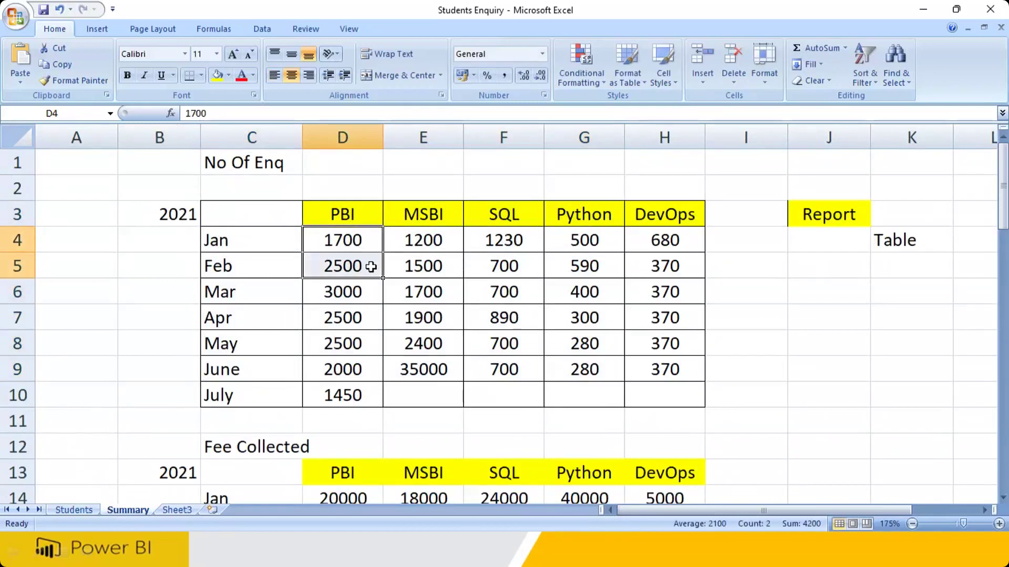
click(369, 241)
click(371, 267)
click(368, 242)
click(365, 264)
click(367, 240)
click(363, 263)
click(364, 242)
click(363, 264)
click(362, 241)
click(364, 266)
click(361, 241)
click(362, 265)
click(361, 242)
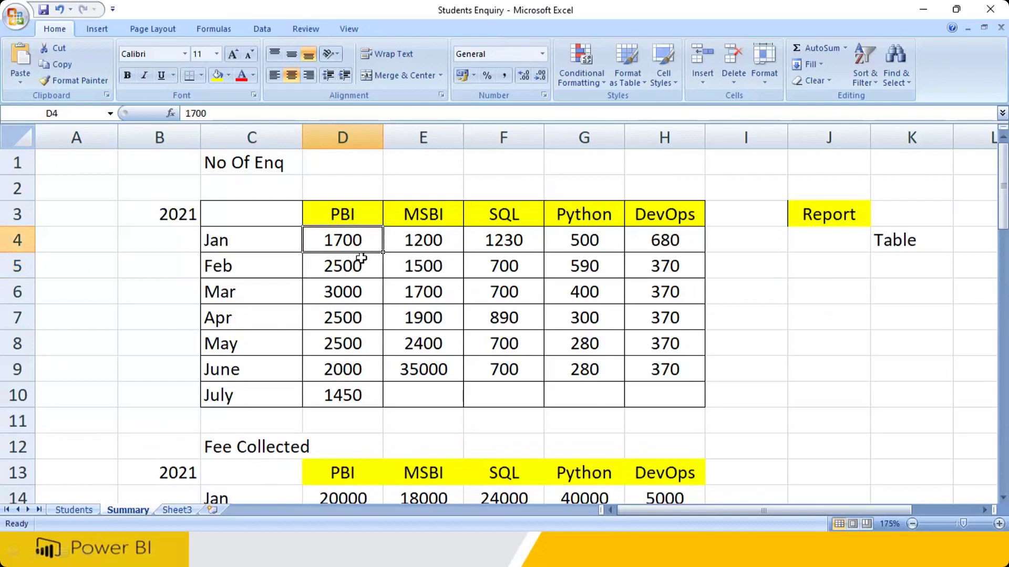
click(360, 263)
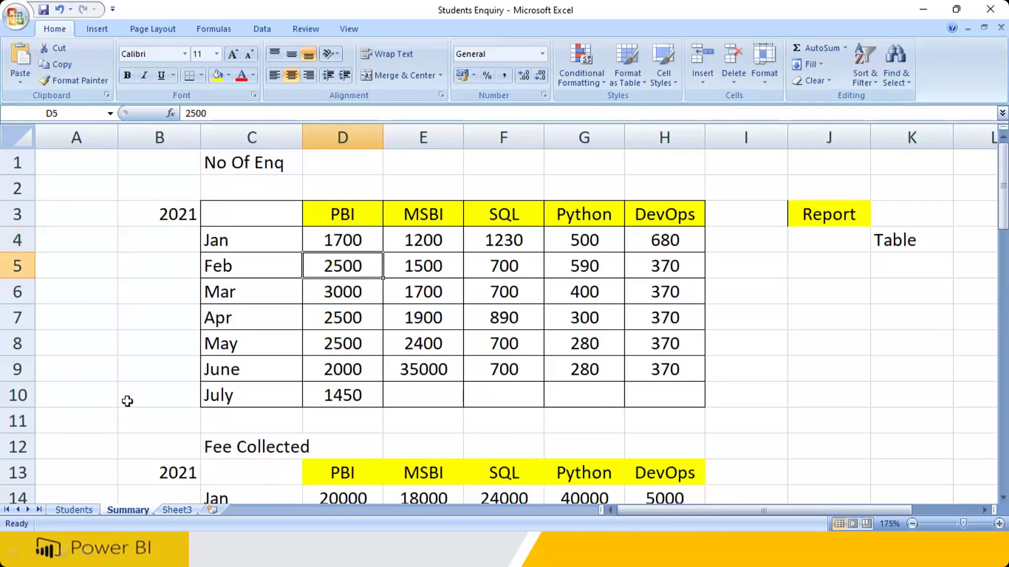
- Compare the detailed records on the Students sheet with the No Of Enq table on the Summary sheet
click(68, 509)
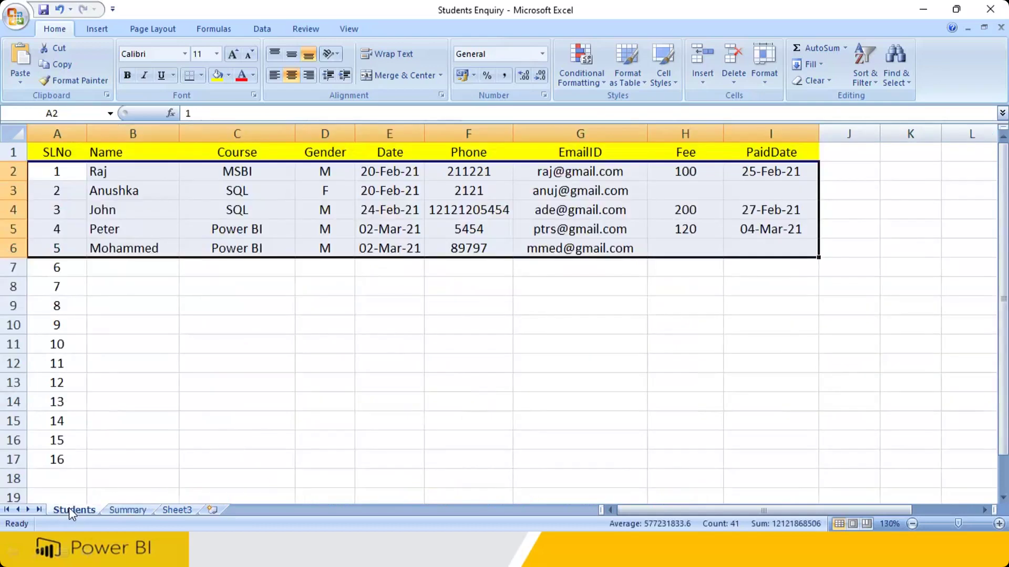
click(126, 510)
drag(363, 242, 366, 267)
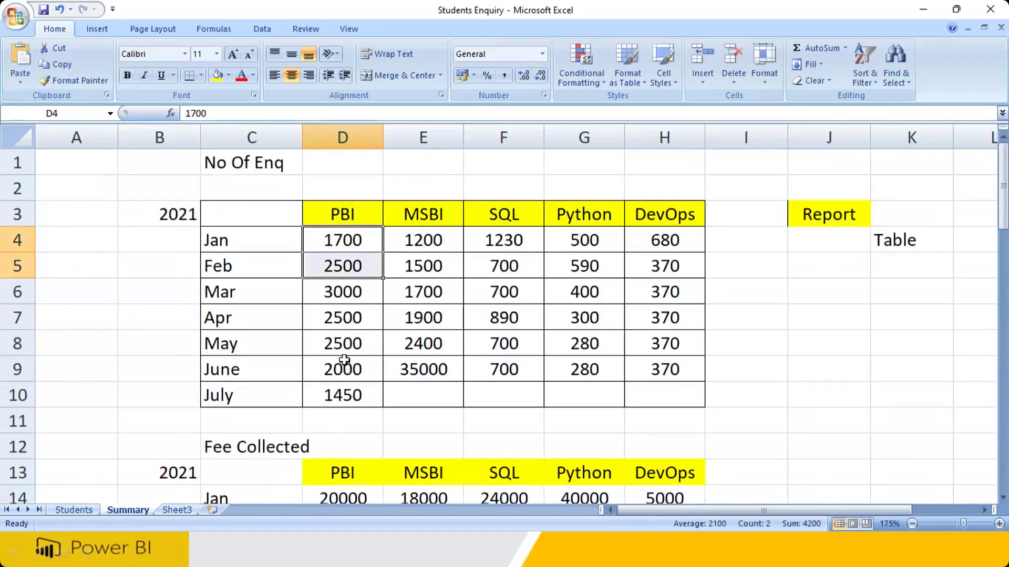
drag(233, 160, 609, 394)
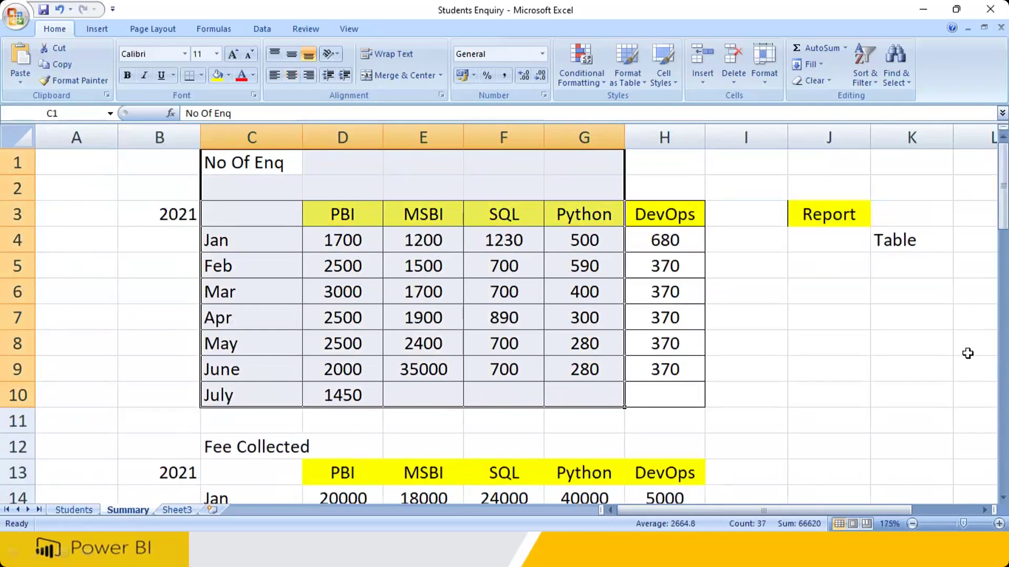
- Review the Report and Table labels in cells J3 and K4
click(848, 216)
click(894, 247)
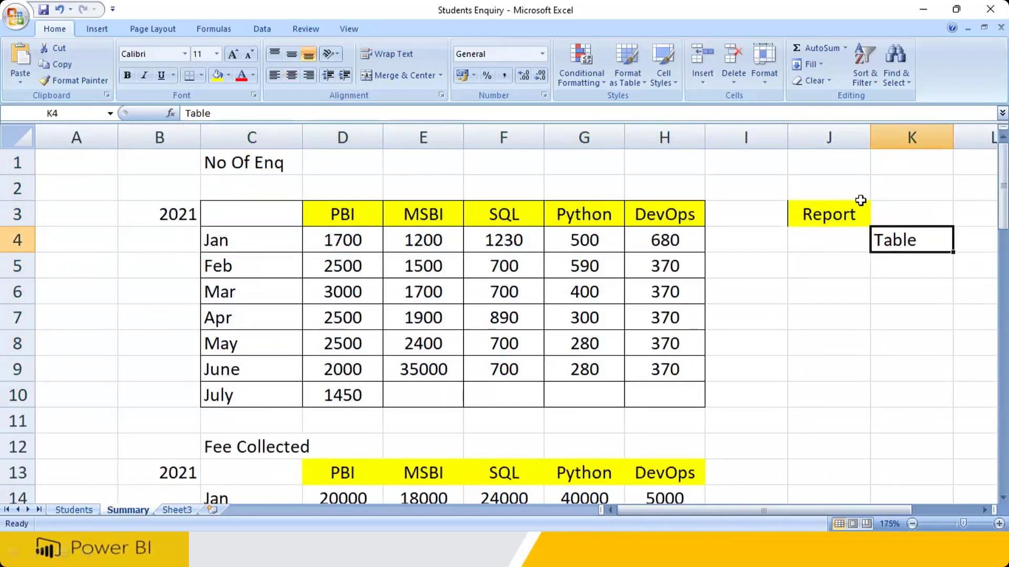
click(824, 216)
click(888, 242)
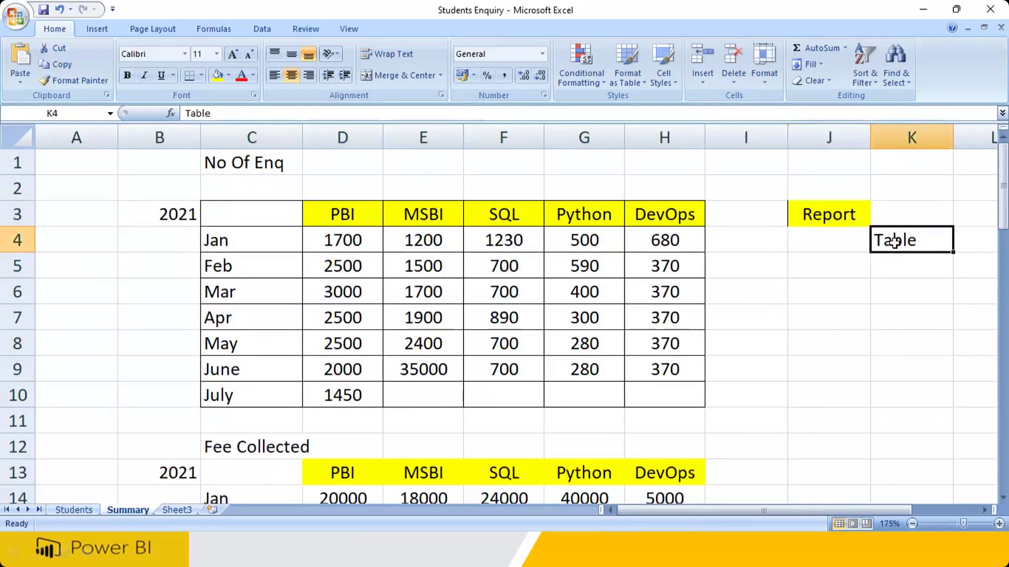
click(836, 218)
click(885, 243)
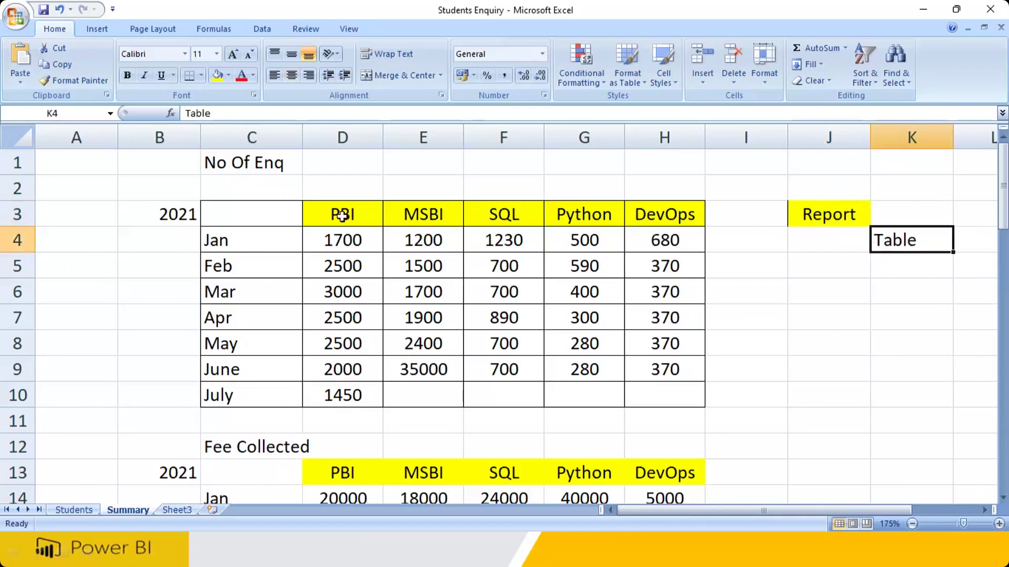
- Insert a 3-D clustered column chart of the Jan enquiries by course and delete it again
drag(337, 212, 653, 243)
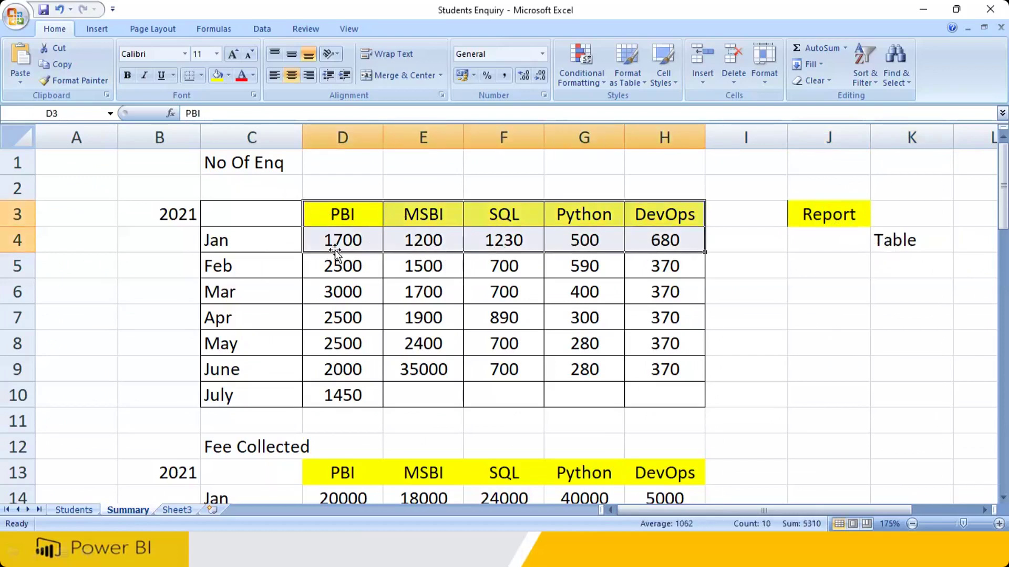
click(97, 30)
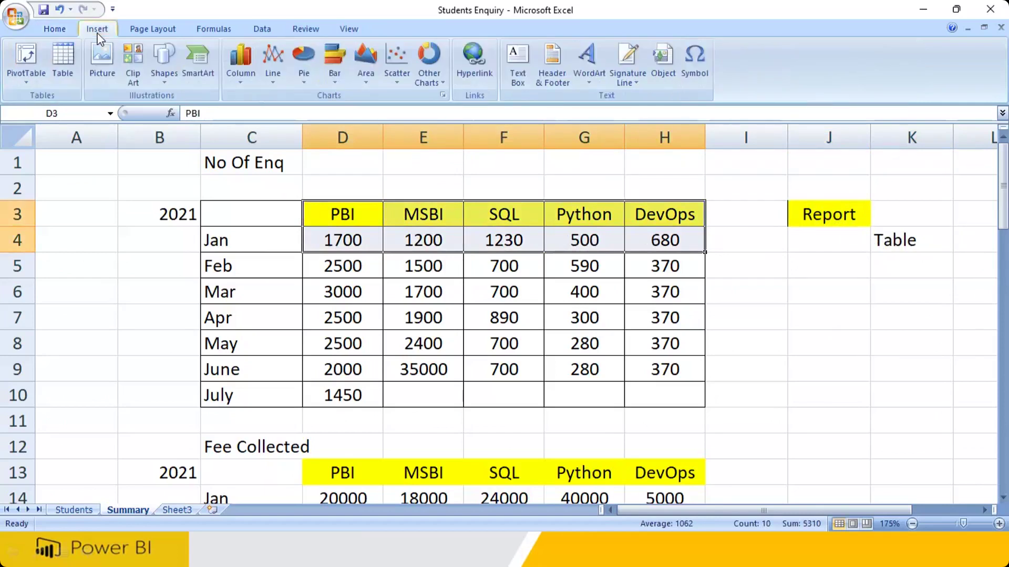
click(241, 82)
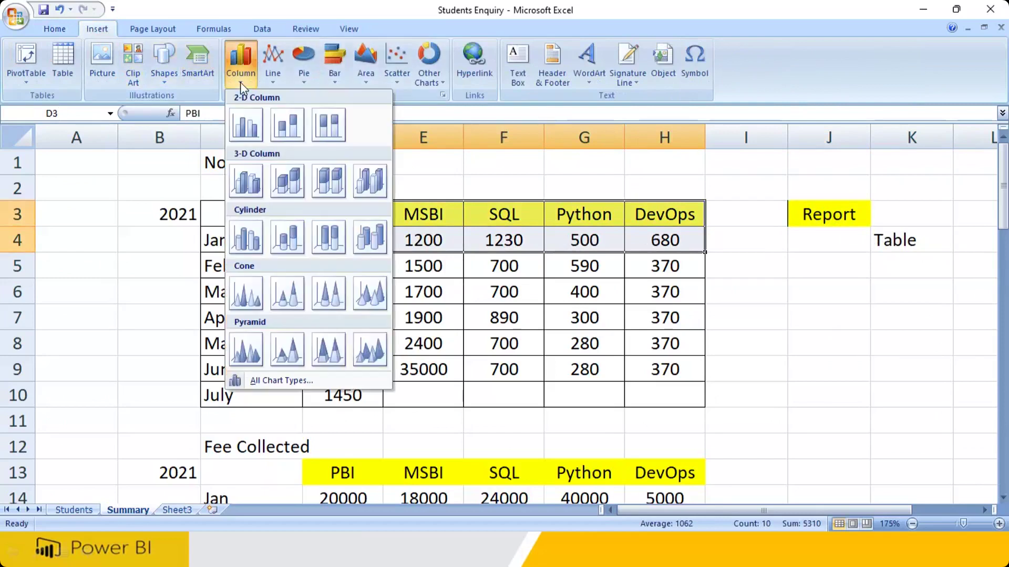
click(253, 186)
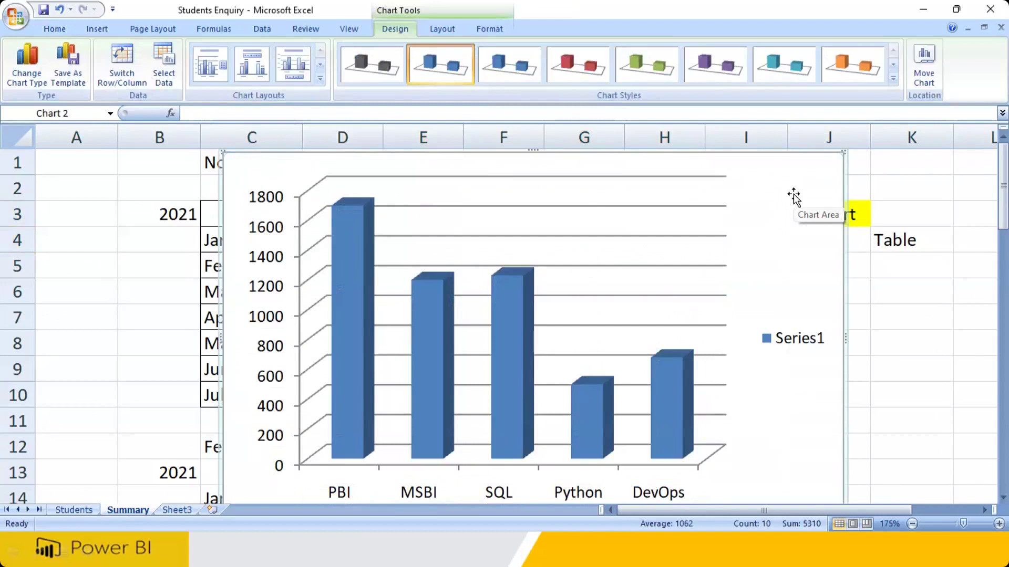
key(Delete)
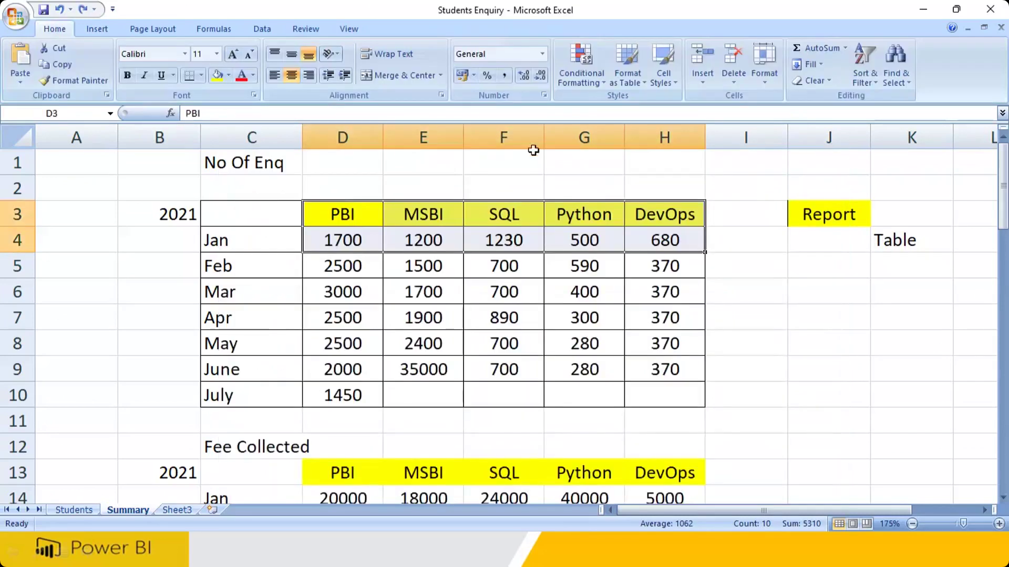
- Review the Jan to June enquiries for all courses together with the Report and Table labels
drag(270, 216, 633, 367)
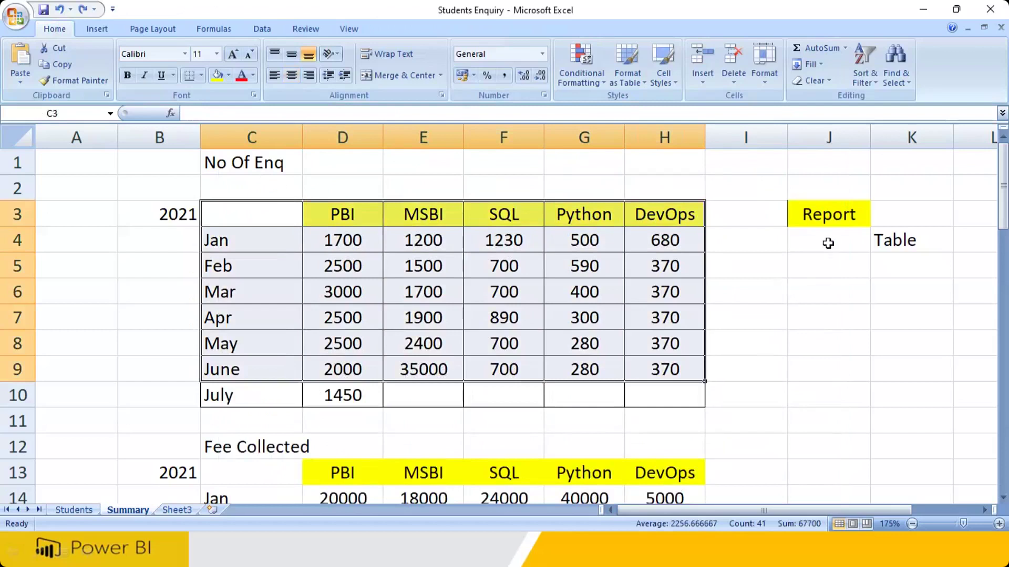
click(829, 213)
click(888, 238)
click(254, 217)
drag(262, 290, 656, 371)
- Contrast the row-level entries on the Students sheet with the monthly enquiry table on the Summary sheet
click(68, 510)
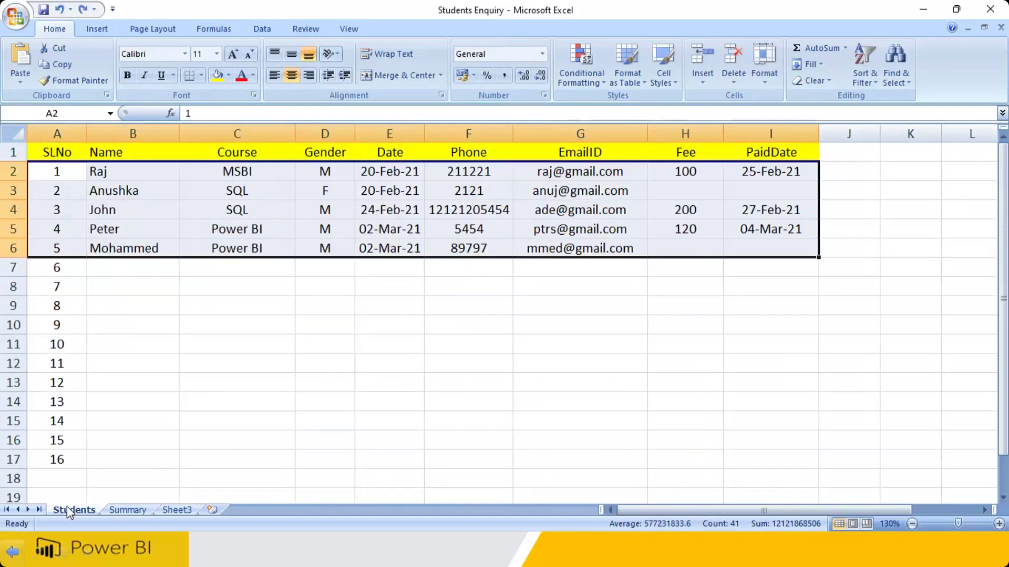
drag(55, 173, 58, 248)
drag(60, 360, 797, 472)
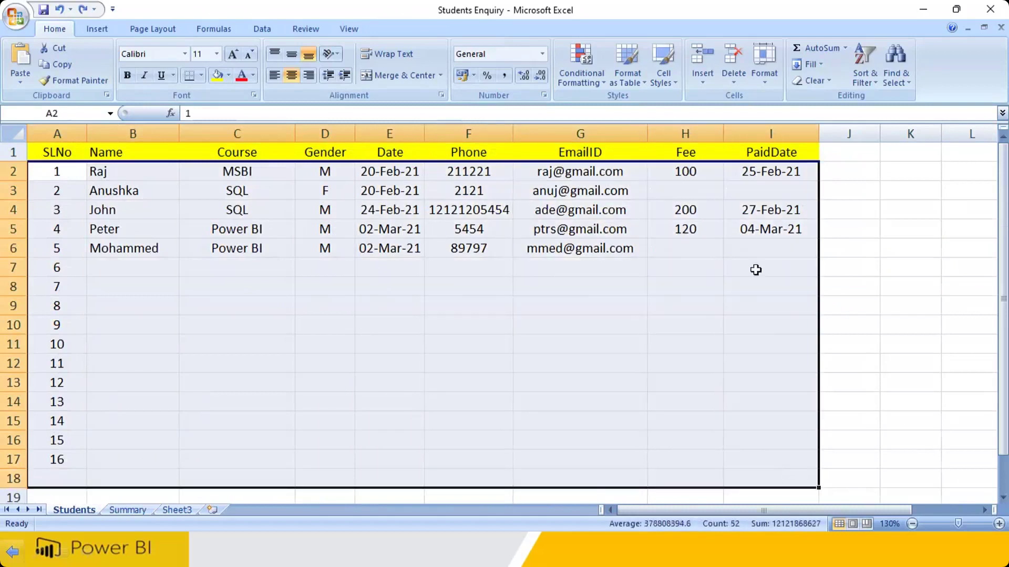
click(124, 510)
drag(234, 210, 648, 373)
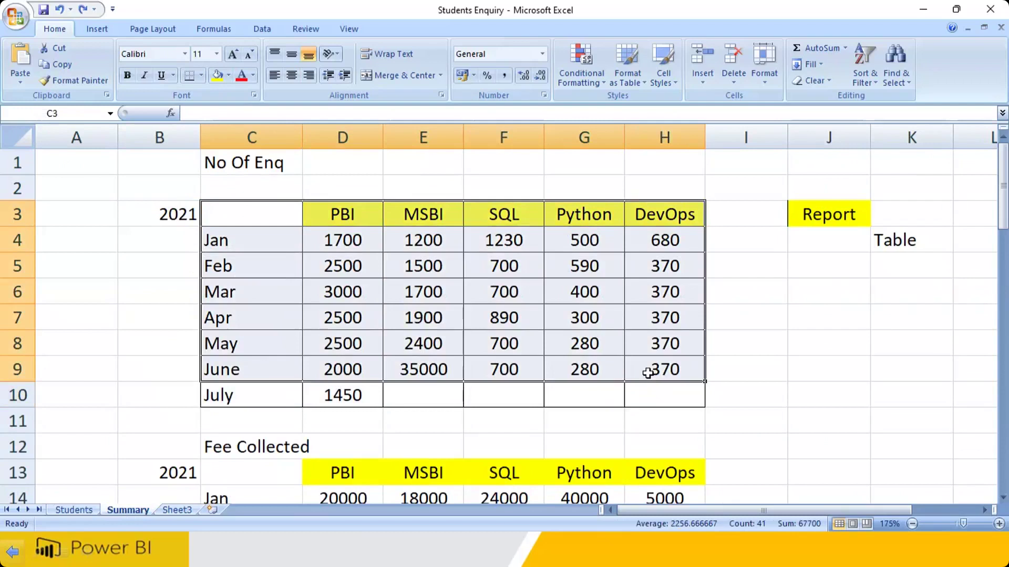
- Add the label Visual in cell K5, beneath Table in the Report list on the Summary sheet
drag(814, 219, 930, 247)
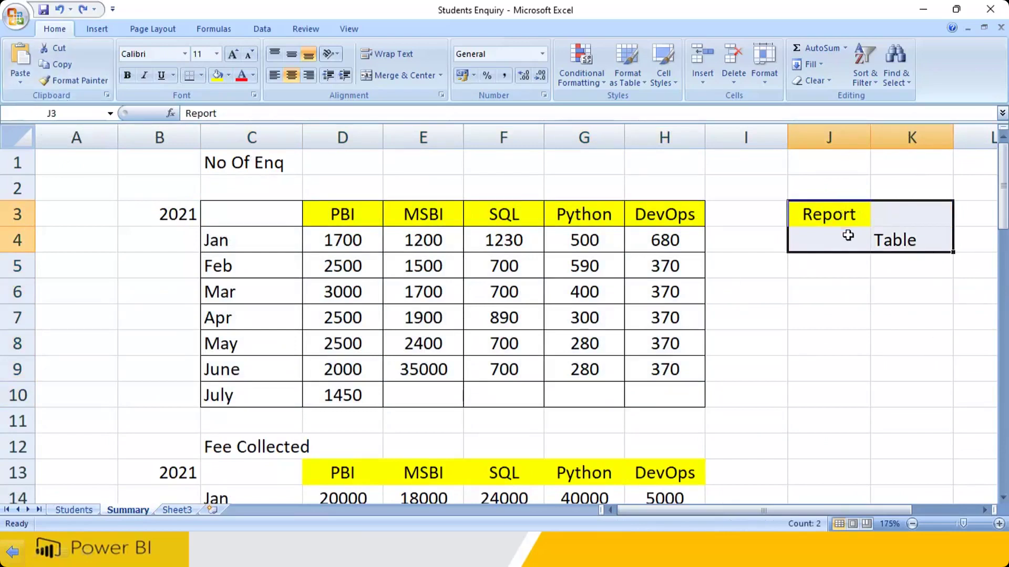
click(884, 238)
click(892, 267)
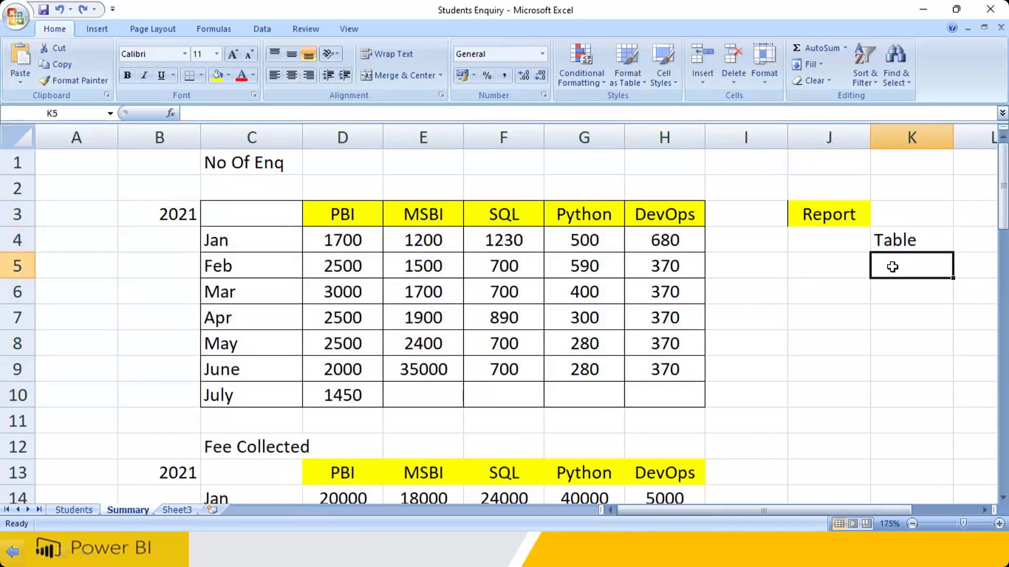
text(Visual)
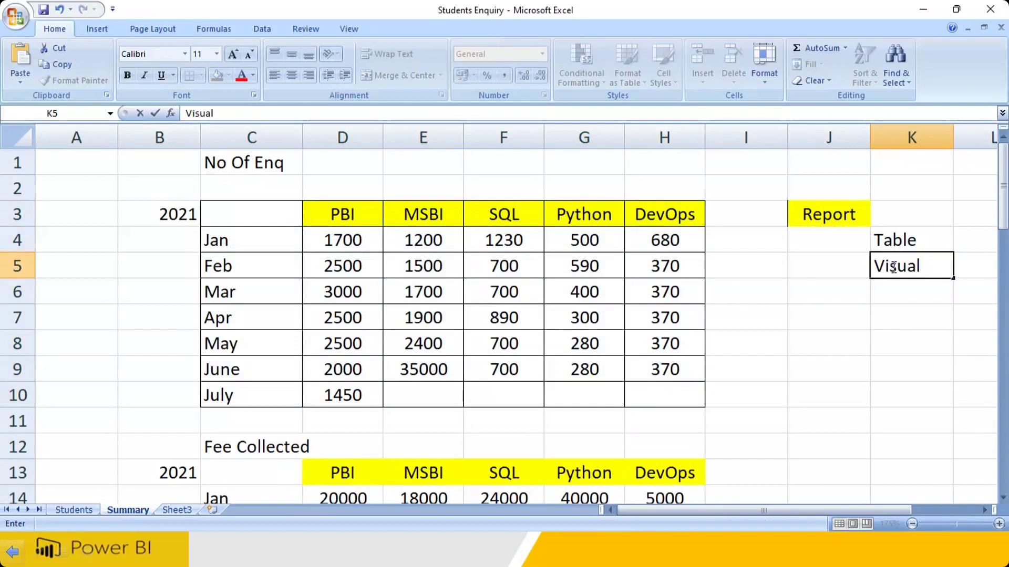
click(853, 313)
- Insert a 3-D clustered column chart of the Jan enquiries for all five courses from D3:H4
drag(326, 215, 625, 241)
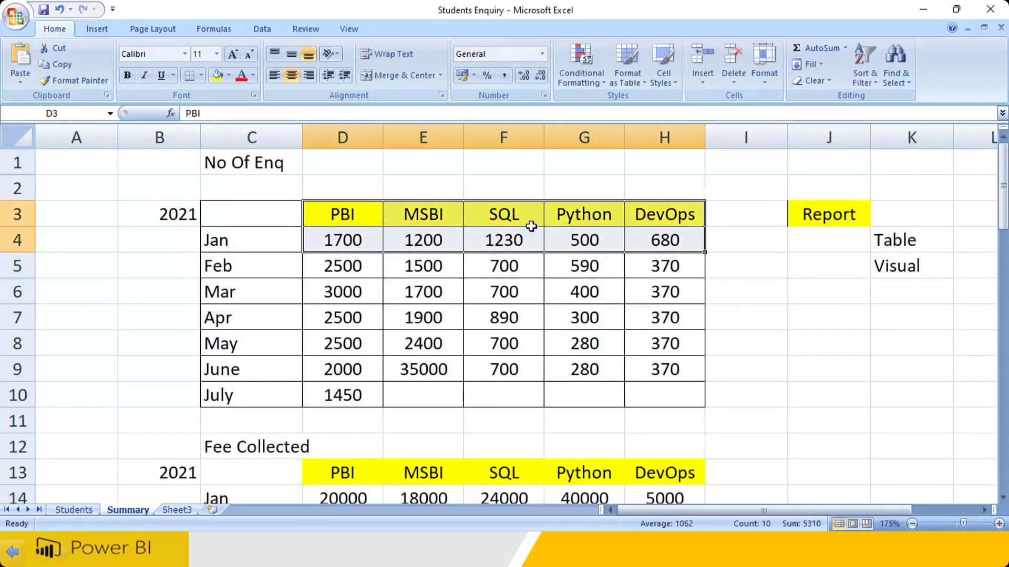
click(98, 29)
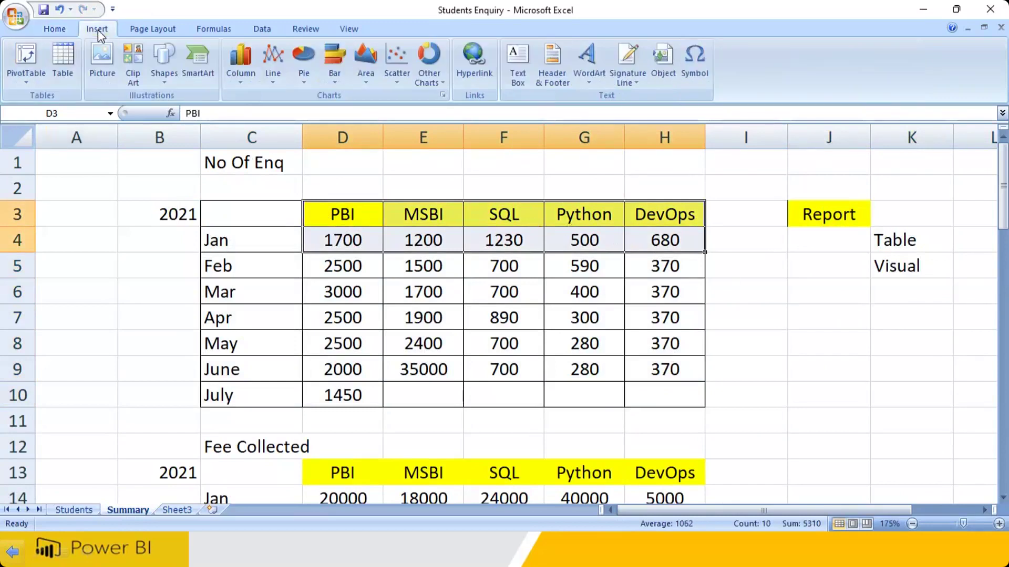
click(240, 66)
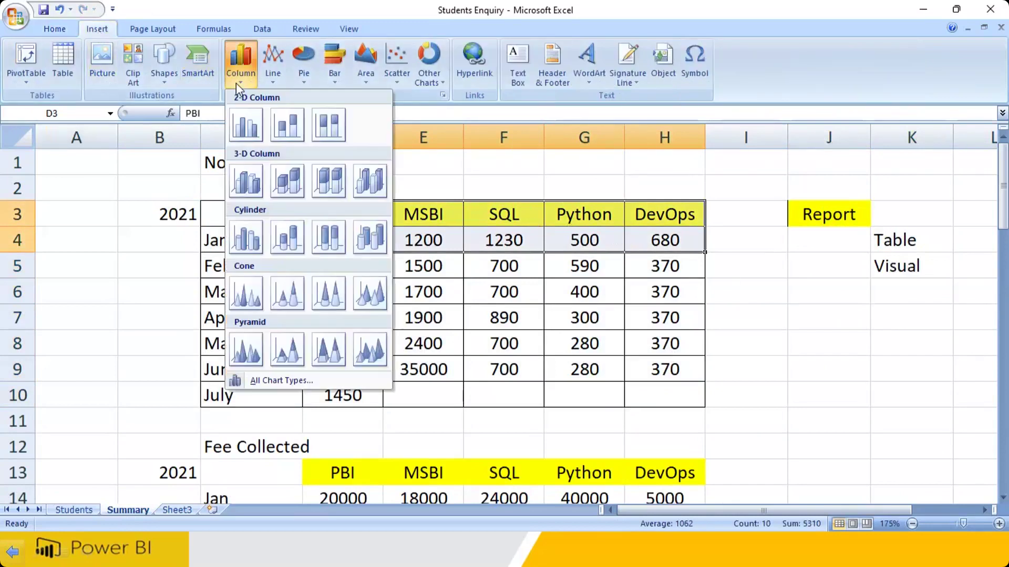
click(246, 182)
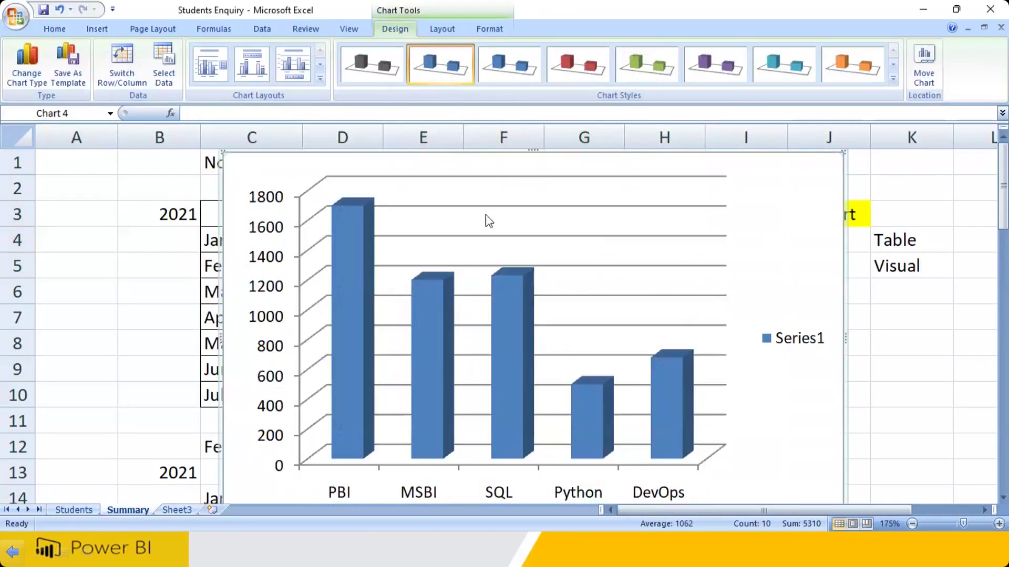
scroll(686, 292, down, 1)
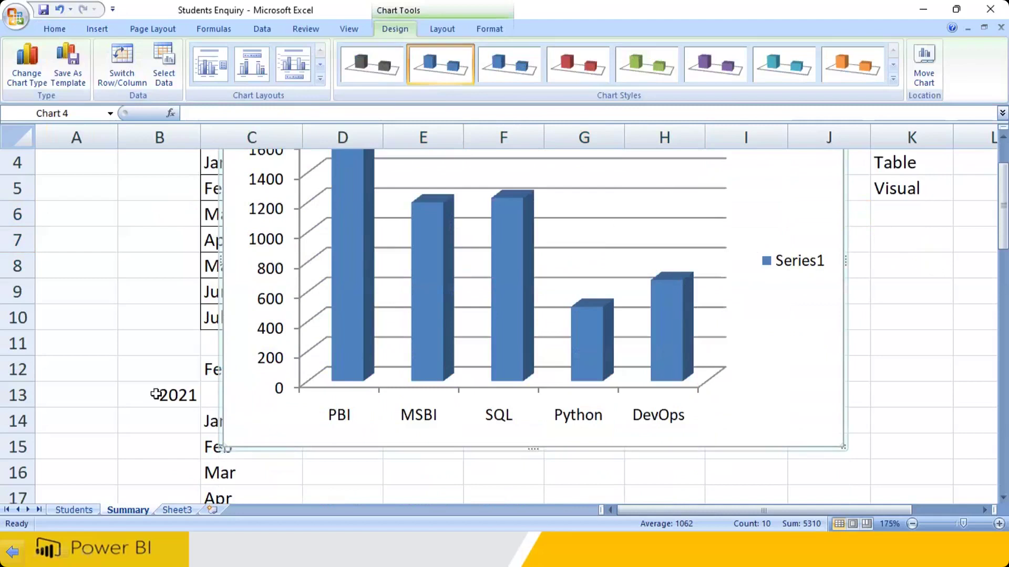
- Compare the Students sheet's entry rows with the Summary table, undoing the Jan chart to expose the table and restoring it
click(78, 509)
drag(135, 170, 781, 487)
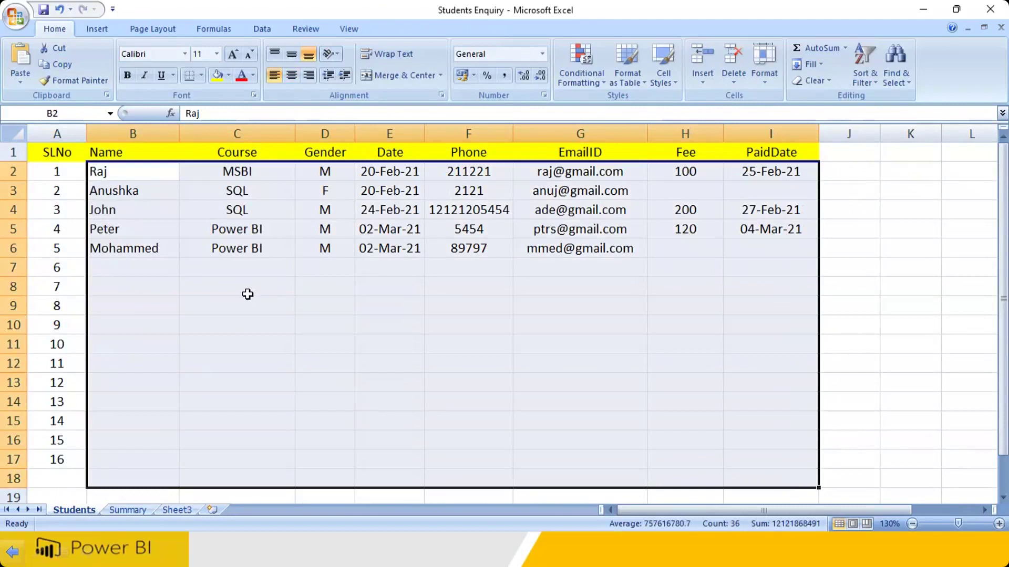
click(128, 509)
key(ctrl+z)
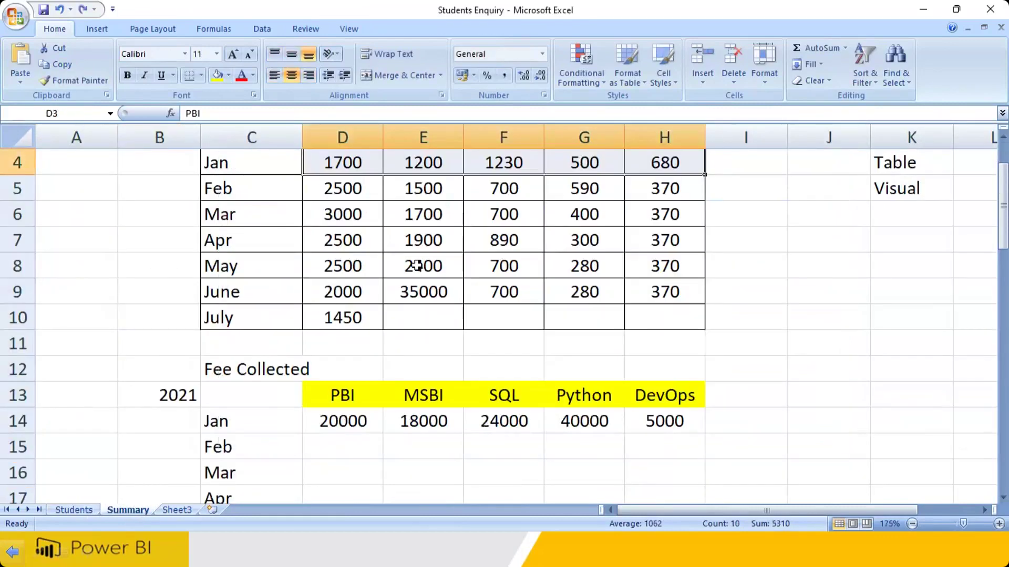
key(ctrl+y)
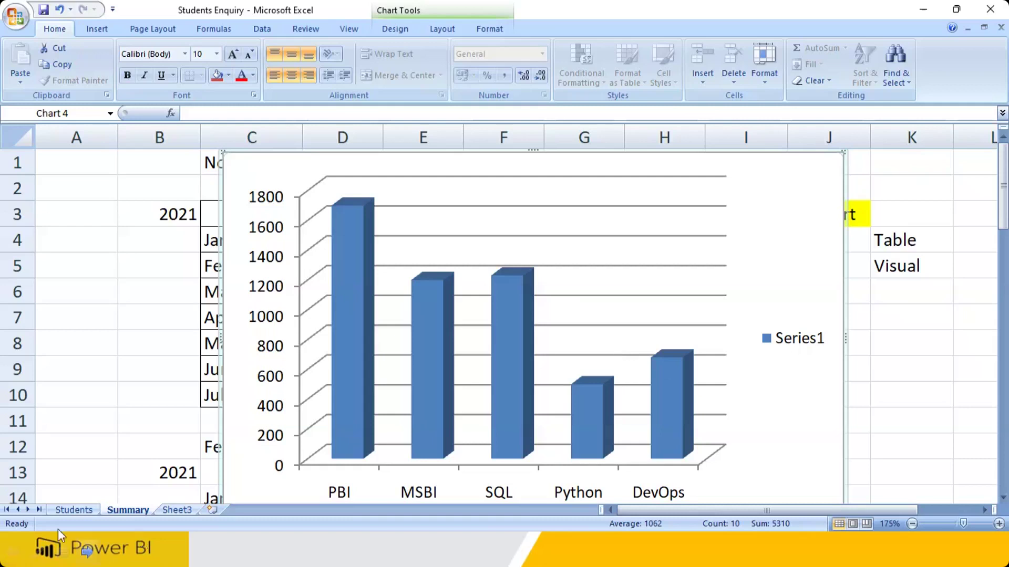
- Rename the Summary sheet as Dashboard after a brief look at the Students sheet
click(73, 509)
click(122, 509)
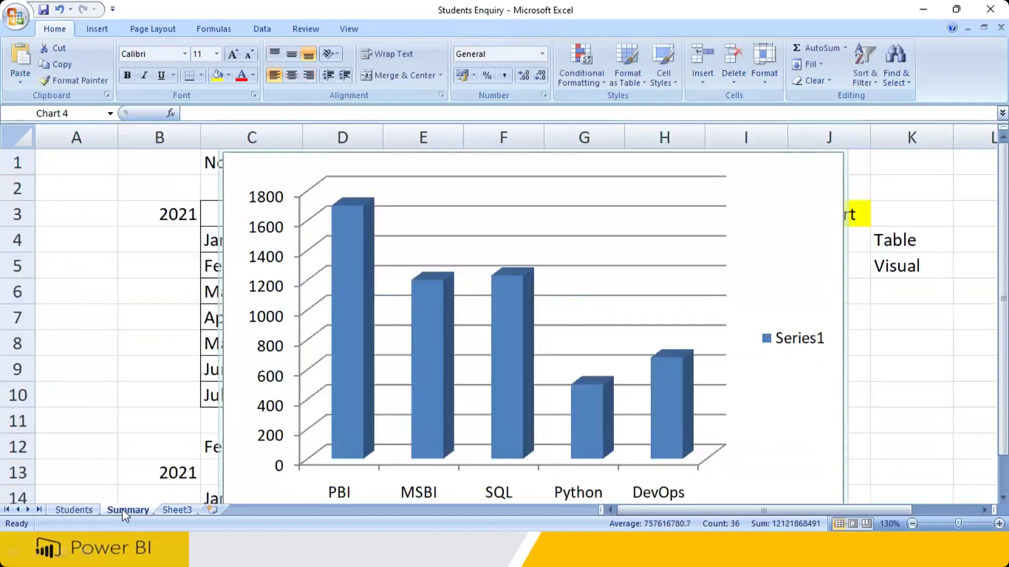
double_click(121, 509)
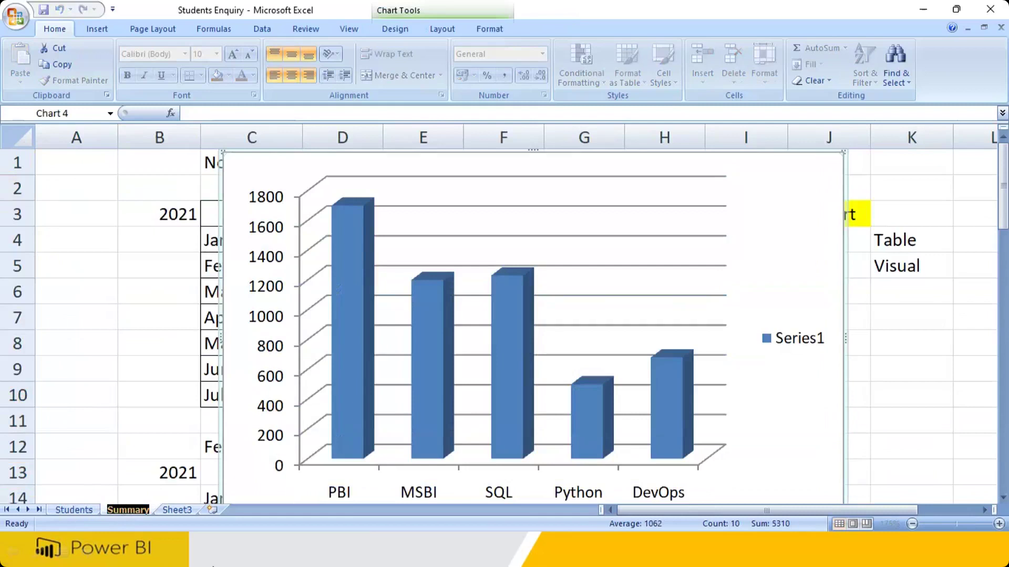
text(Dashboard)
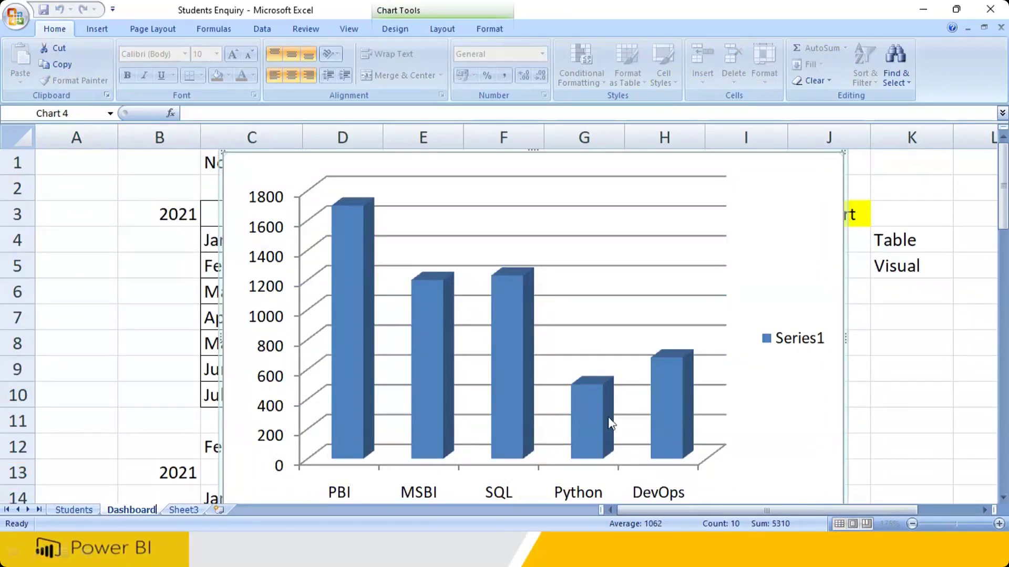
- Examine the Jan enquiry columns for each course on the Dashboard chart and contrast them with the raw rows on the Students sheet
mouse_move(604, 451)
mouse_move(352, 251)
mouse_move(594, 433)
mouse_move(656, 415)
click(72, 511)
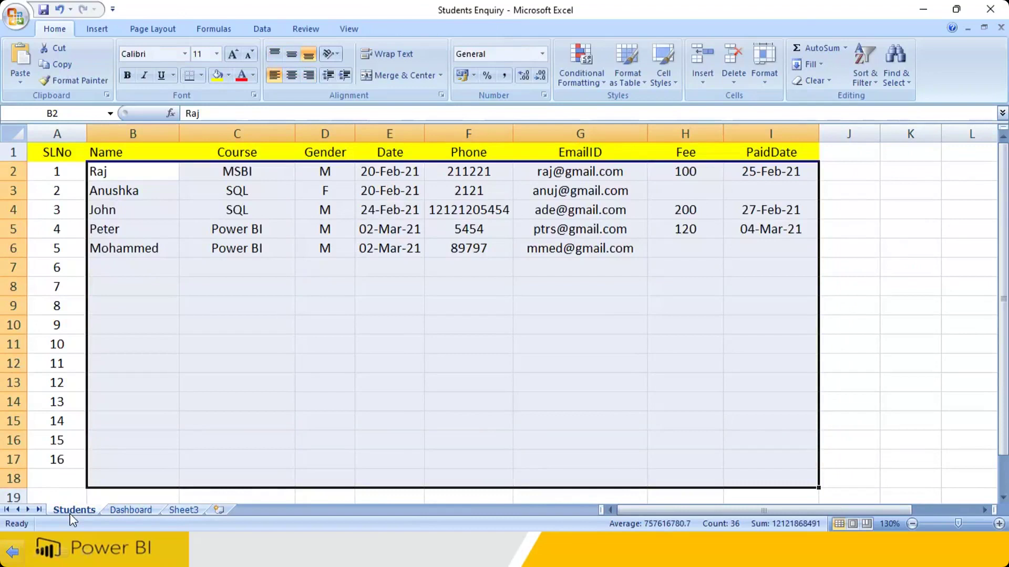
click(131, 509)
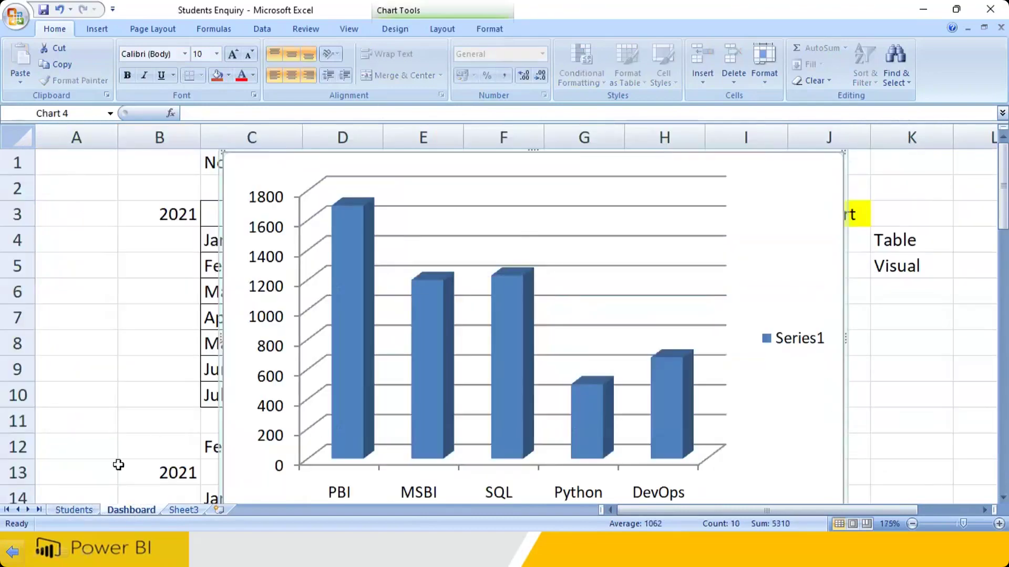
click(74, 509)
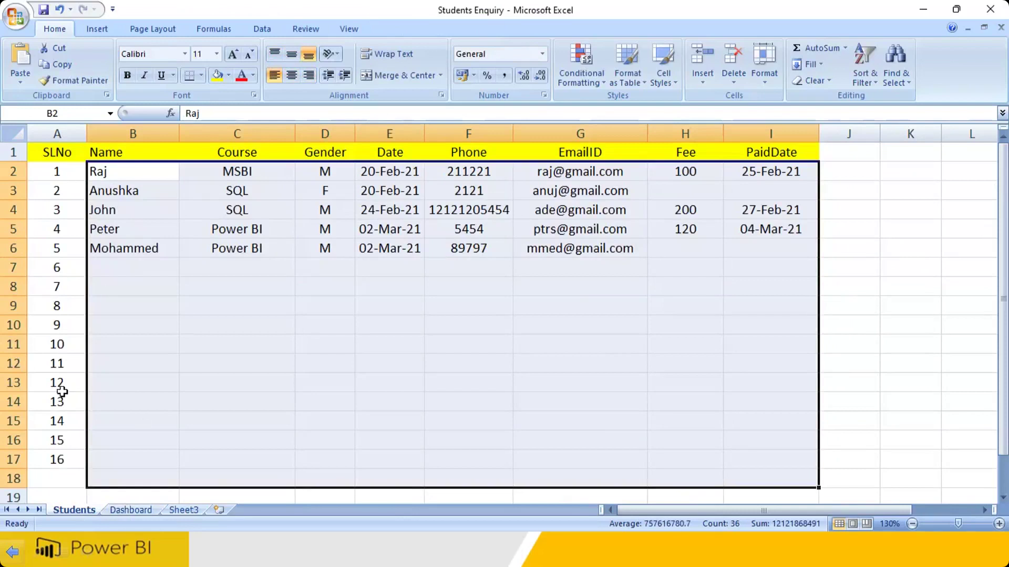
click(131, 511)
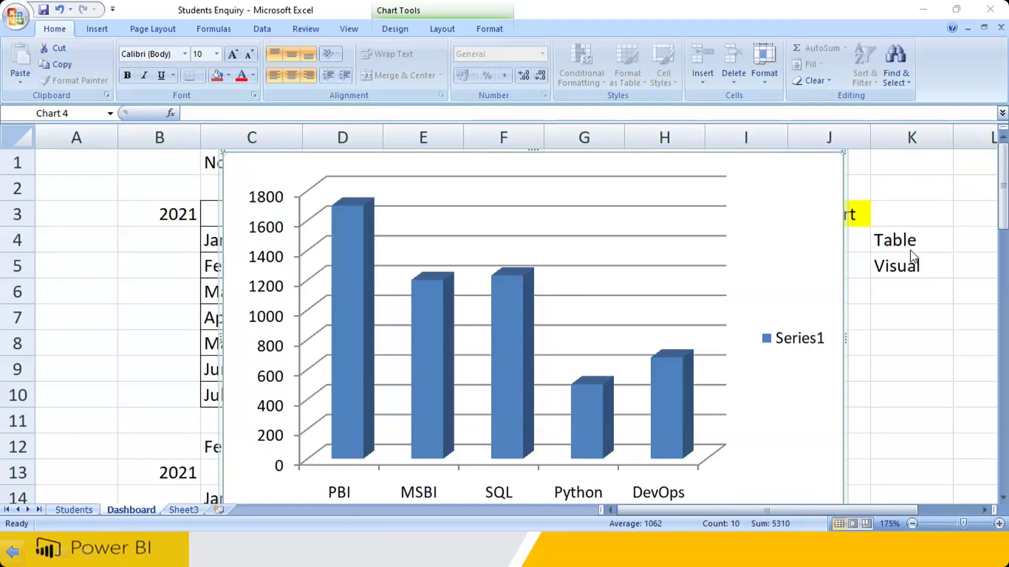
- Save the Students Enquiry workbook from the Dashboard sheet and return to the Students sheet
click(86, 509)
click(117, 509)
key(ctrl+s)
click(73, 510)
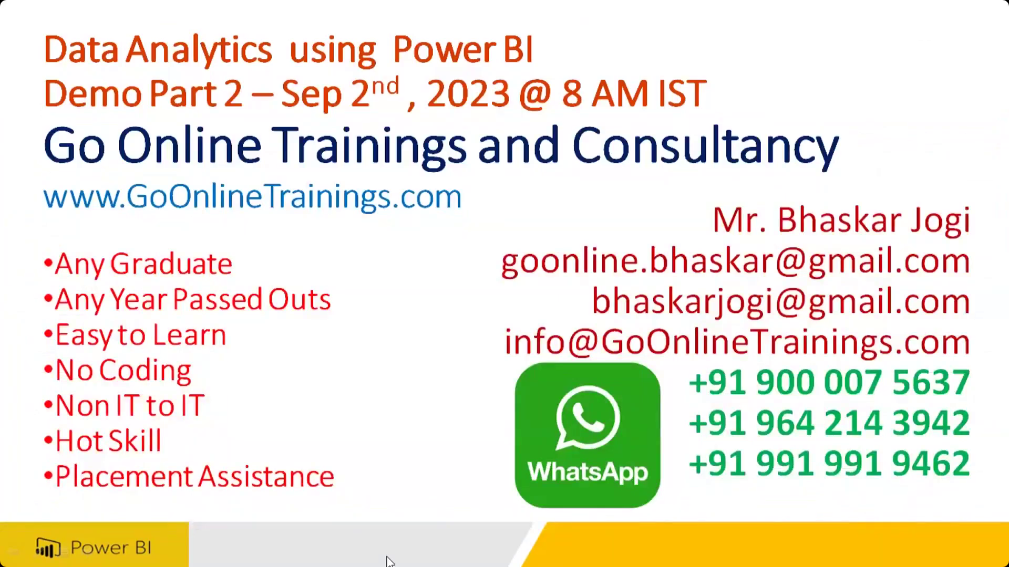
- Switch to the BI Notes - Sep 1st 2023 file in Notepad and review the line on Excel storing and processing MB-sized data
key(super)
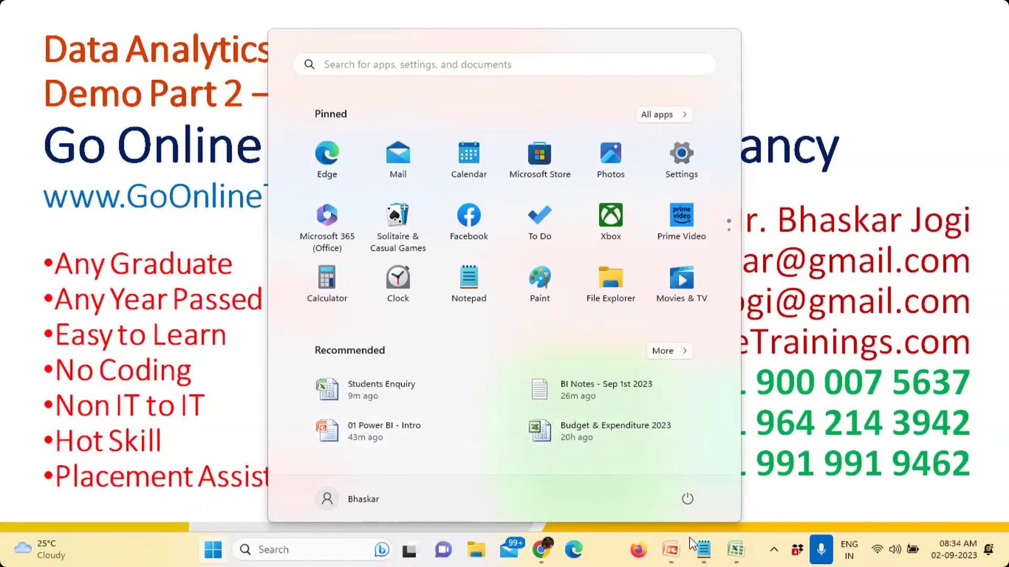
click(703, 550)
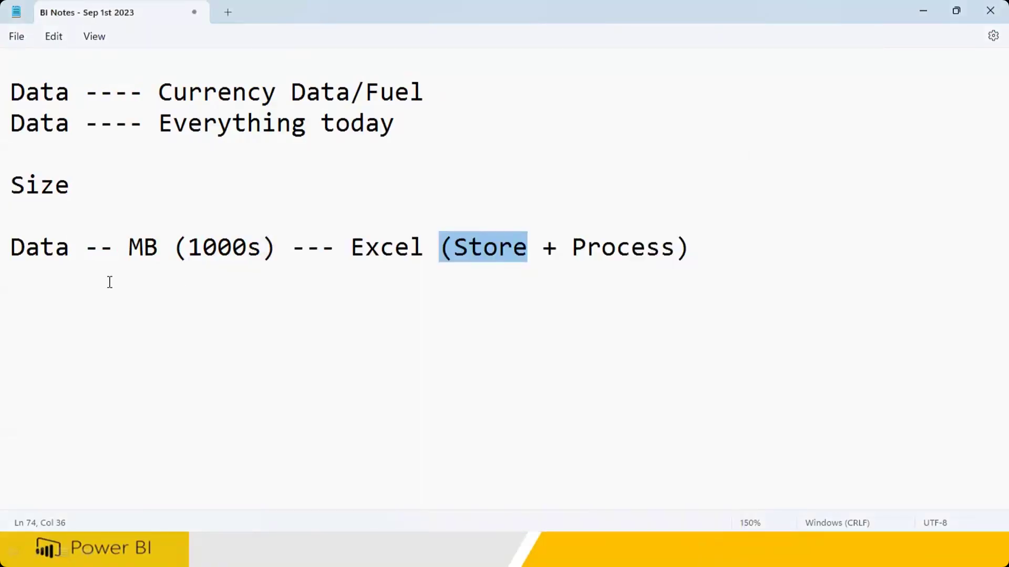
click(43, 267)
drag(12, 247, 500, 263)
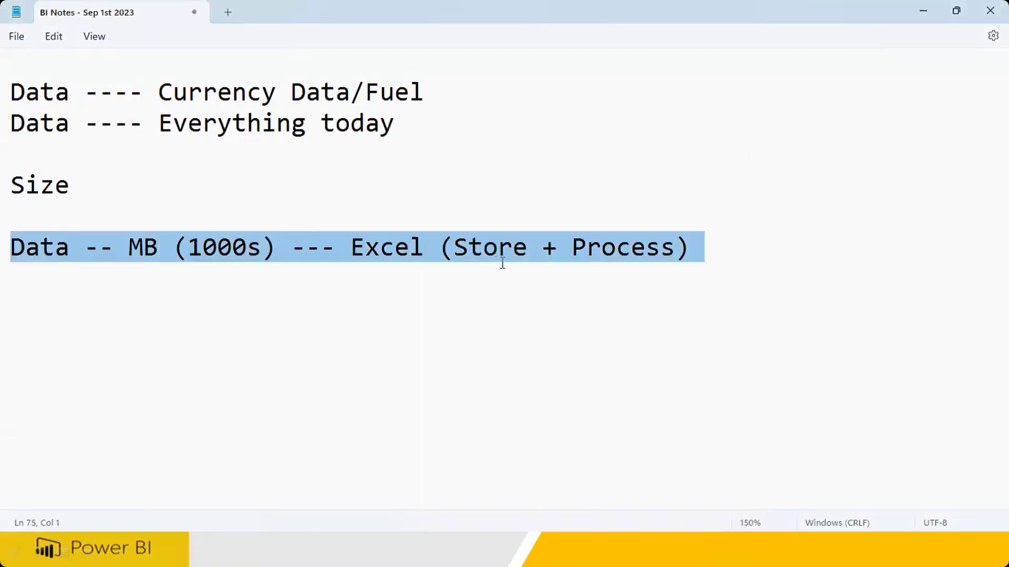
click(453, 290)
drag(349, 247, 702, 248)
click(568, 279)
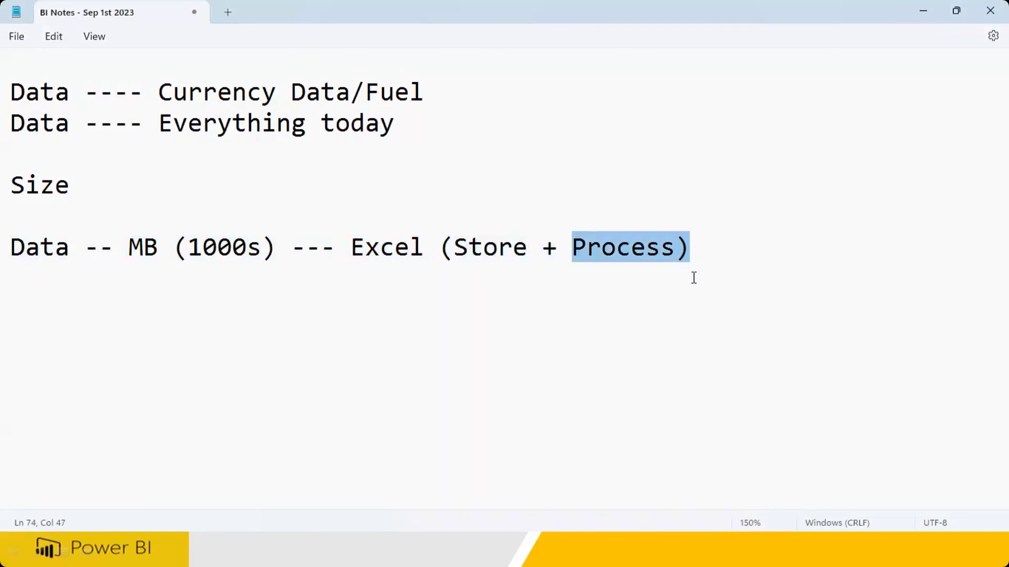